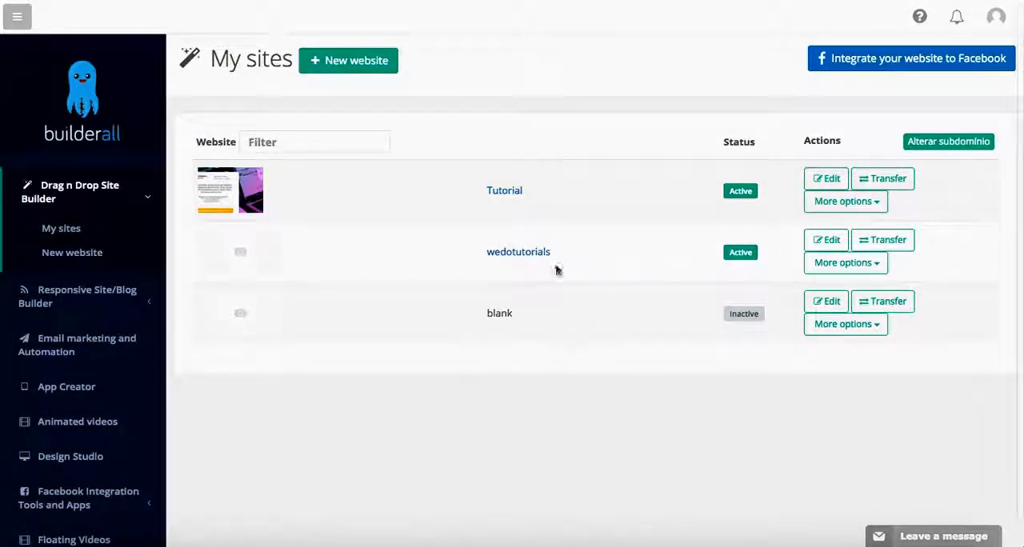
- Start a new website, browse the templates across all categories, and open the Library Sladge template's preview
click(348, 60)
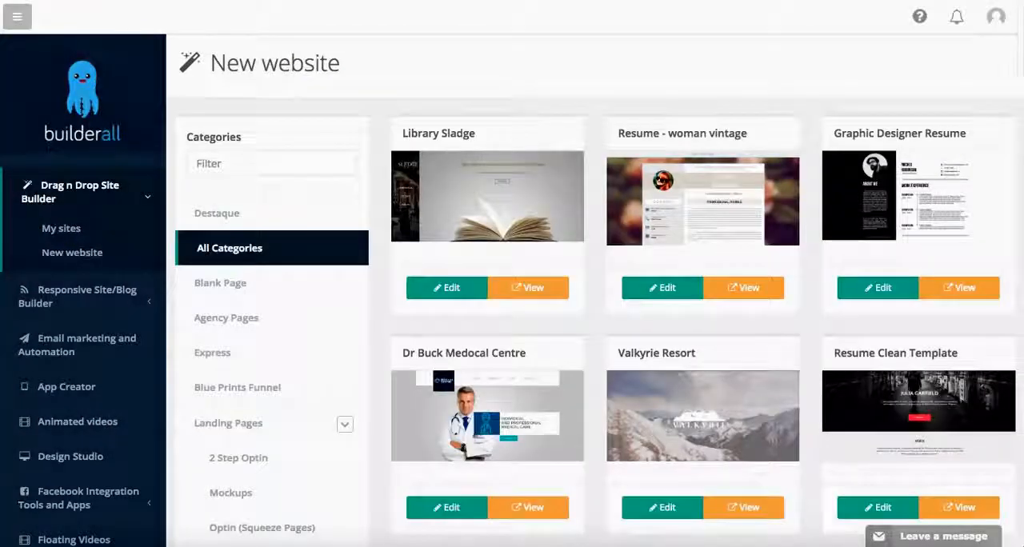
scroll(392, 140, down, 1)
scroll(392, 140, down, 1)
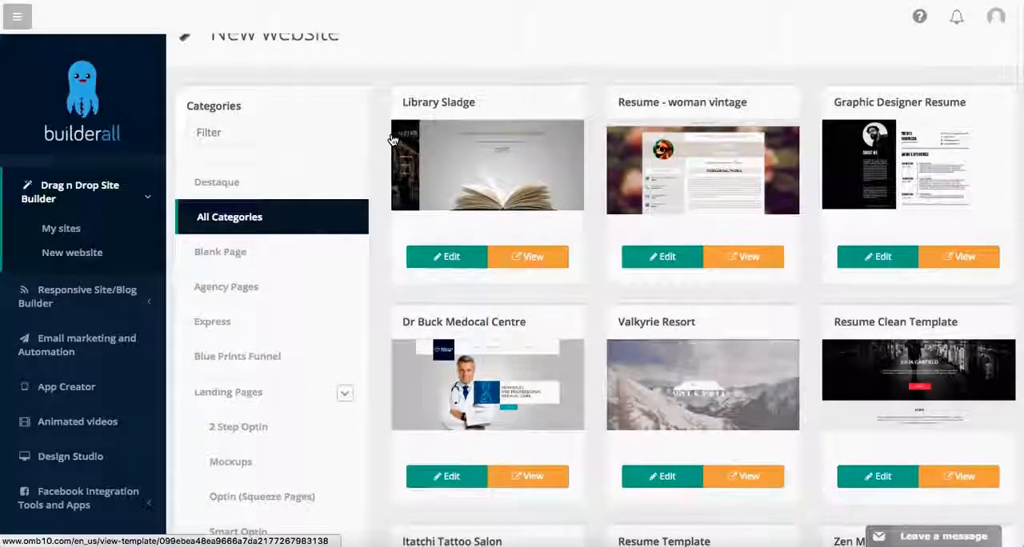
scroll(392, 140, down, 1)
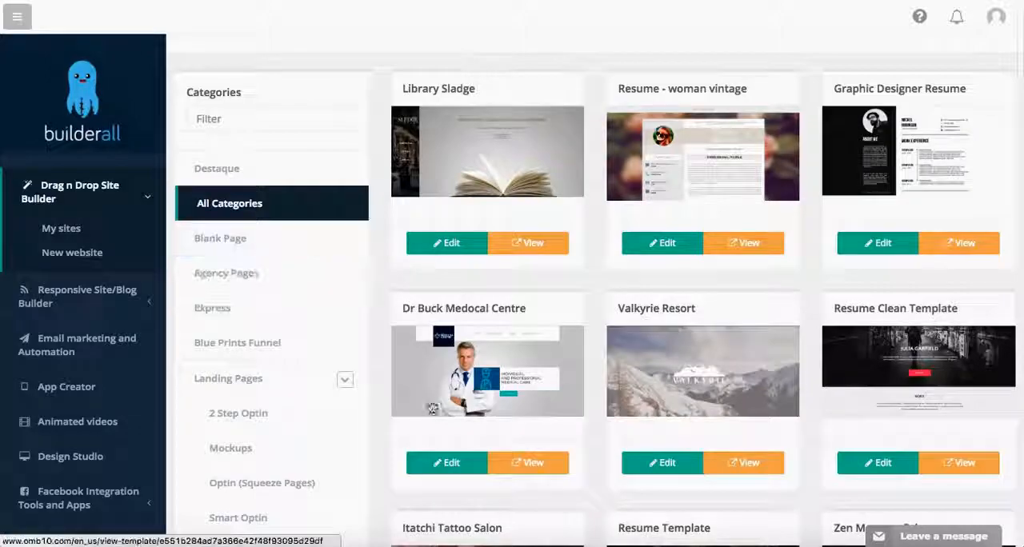
scroll(433, 409, down, 10)
scroll(360, 97, up, 12)
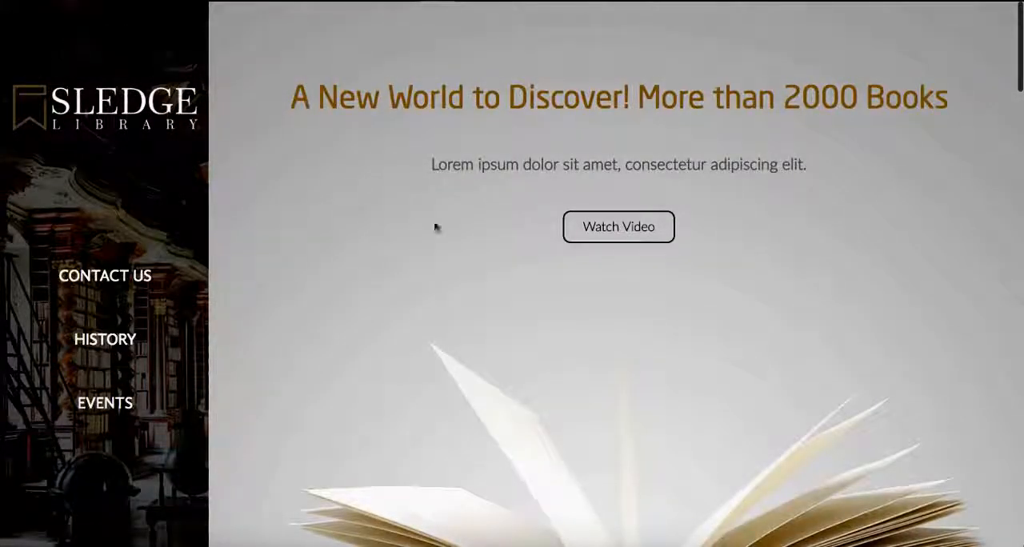
- Examine the Library Sladge template preview from its opening banner down through the events section and map
scroll(368, 238, down, 8)
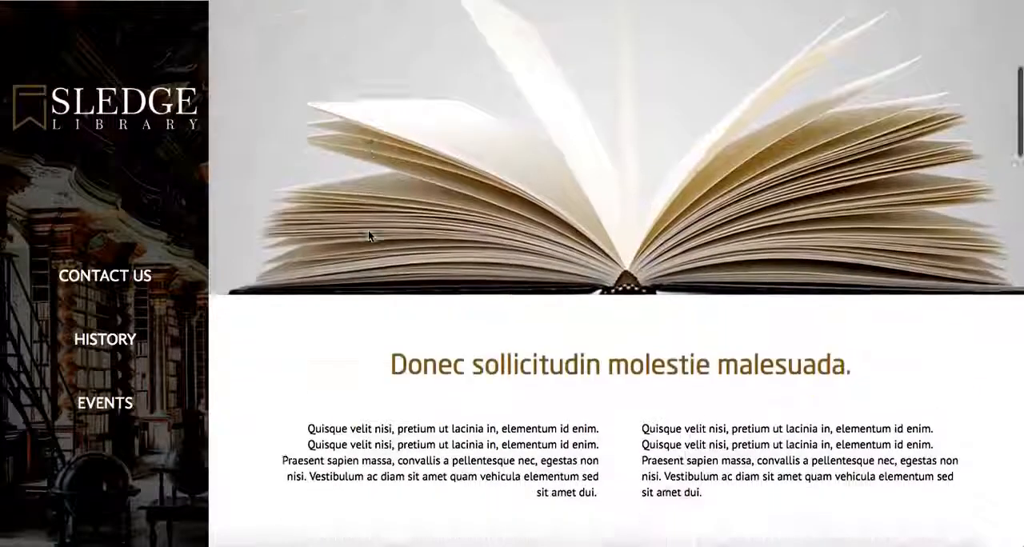
scroll(368, 230, down, 3)
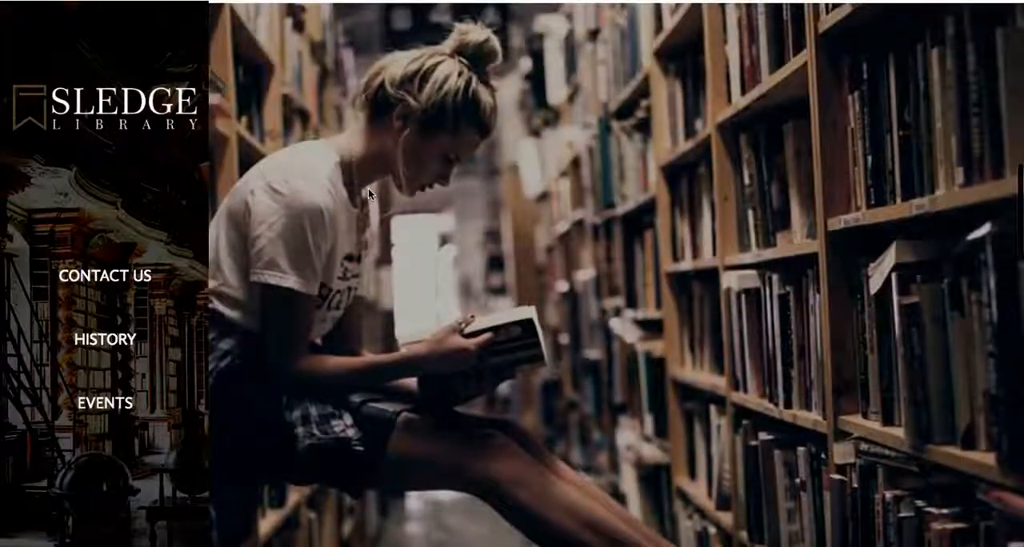
scroll(367, 175, down, 2)
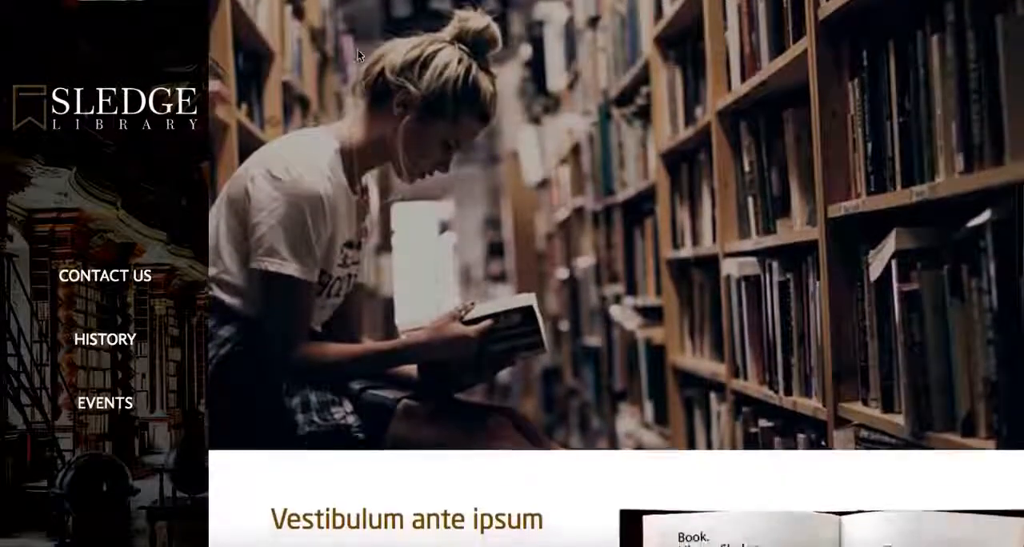
scroll(358, 49, down, 1)
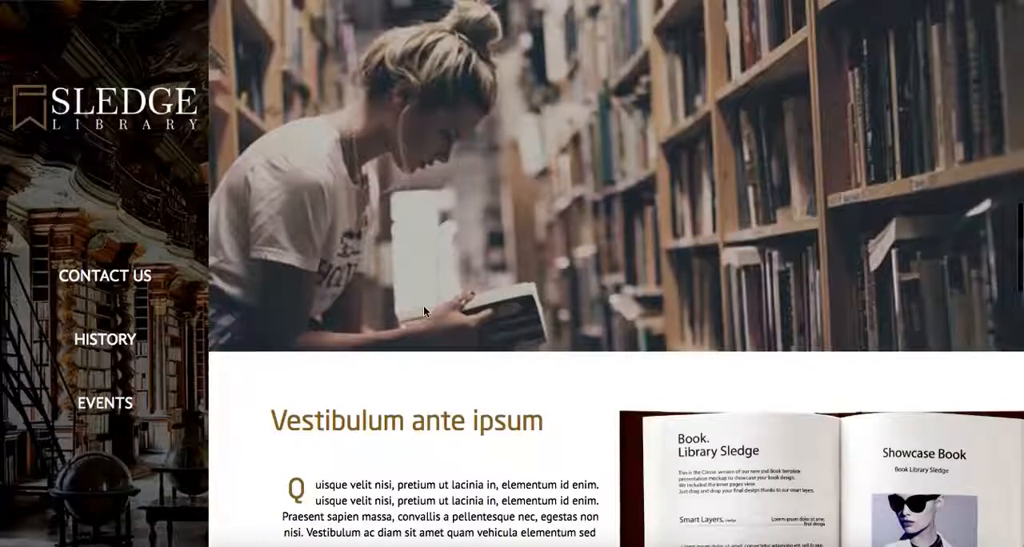
scroll(420, 251, down, 2)
scroll(420, 251, down, 1)
scroll(745, 316, down, 10)
scroll(695, 194, down, 3)
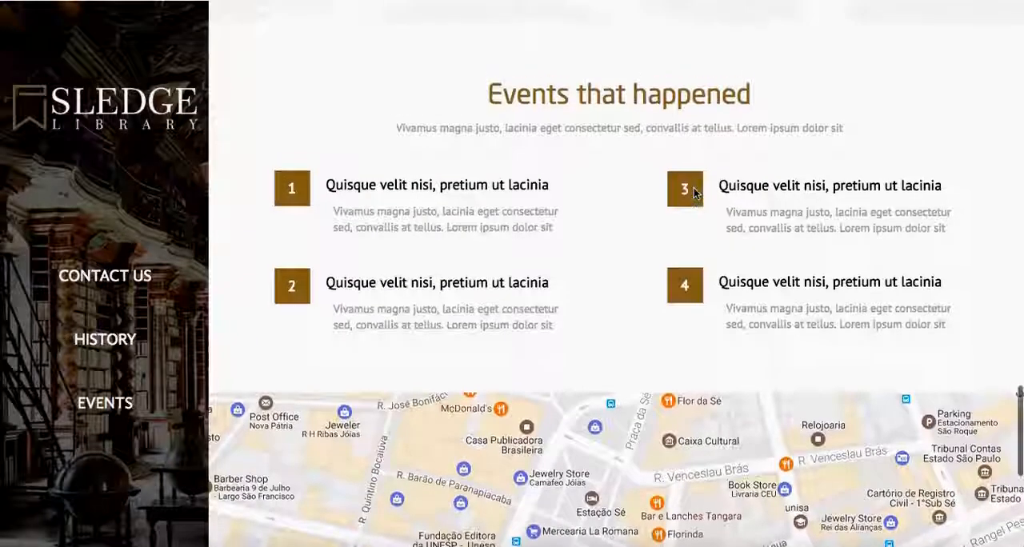
scroll(693, 192, up, 3)
scroll(695, 194, up, 15)
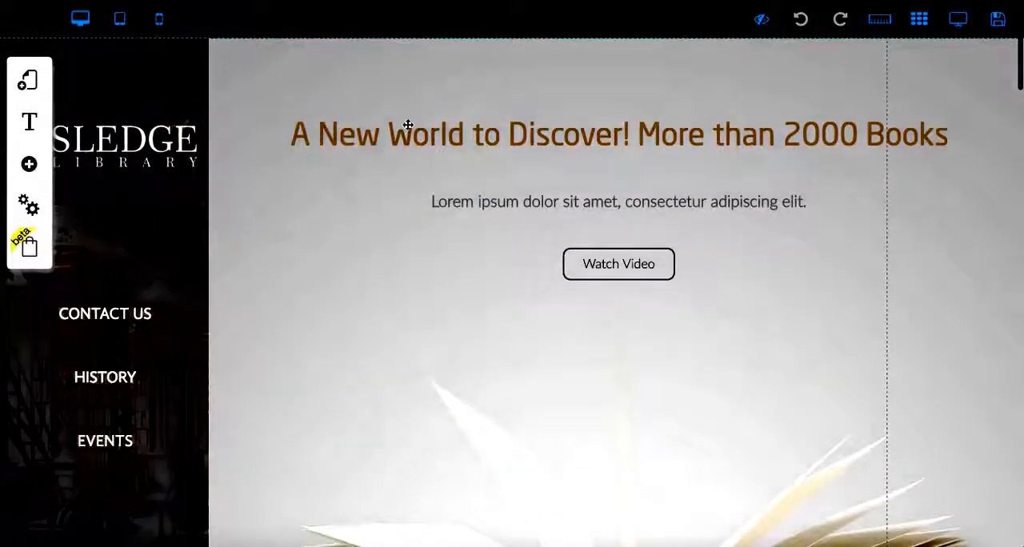
- Move the main heading and the lorem ipsum line beneath it slightly upward in the opening section
drag(408, 126, 423, 99)
drag(464, 197, 464, 173)
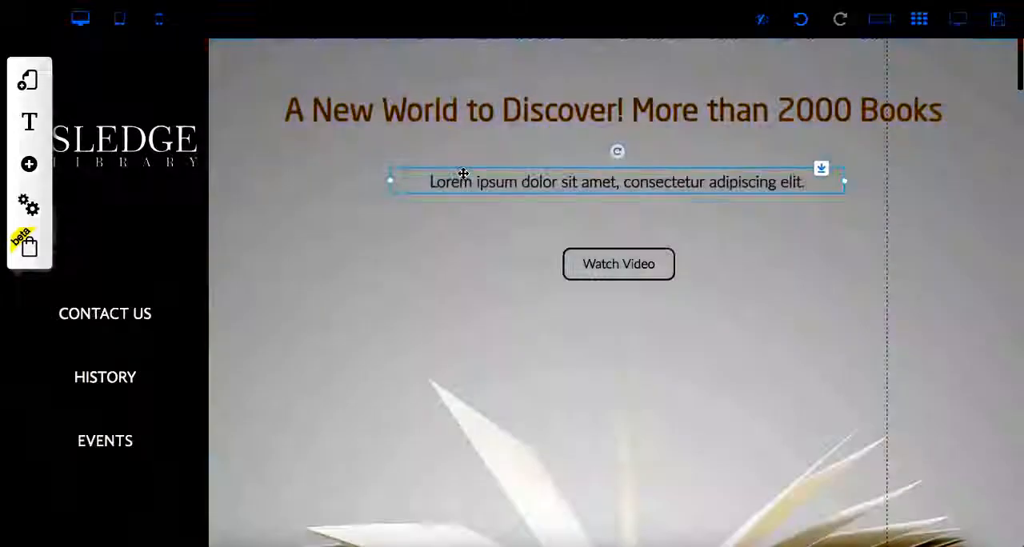
- Replace the main heading's text with "My New Website" and move the heading below the Watch Video button
scroll(382, 520, down, 3)
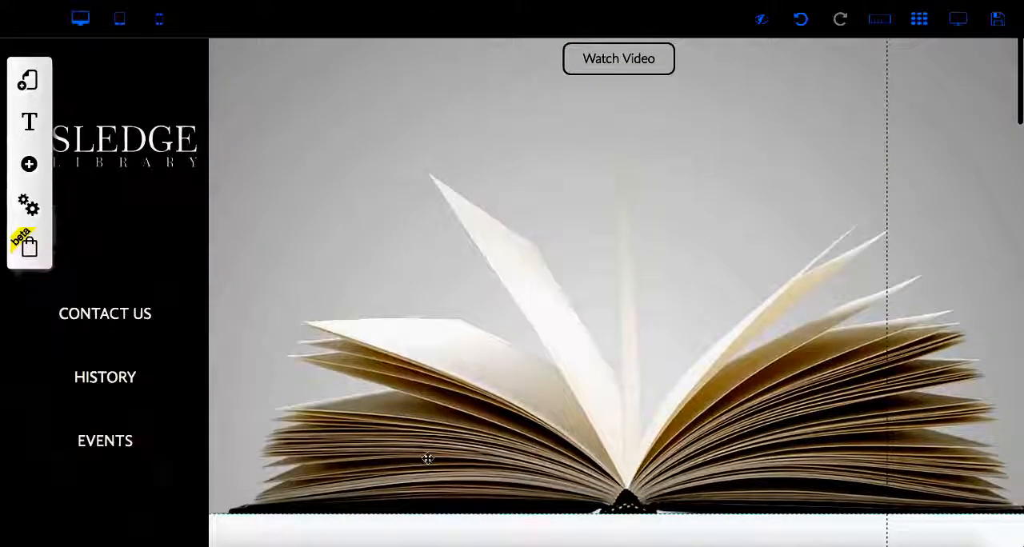
scroll(425, 458, up, 1)
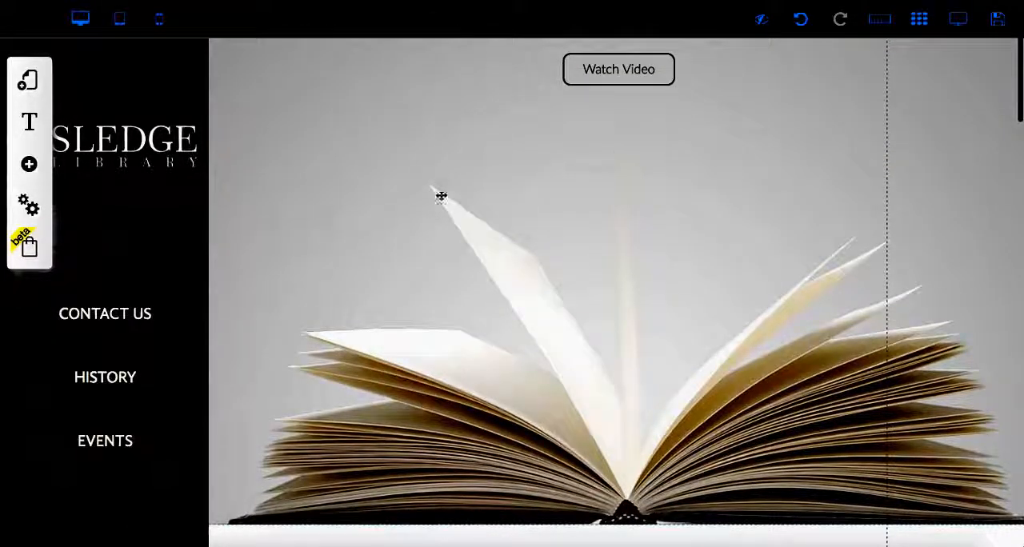
scroll(701, 97, up, 3)
click(702, 118)
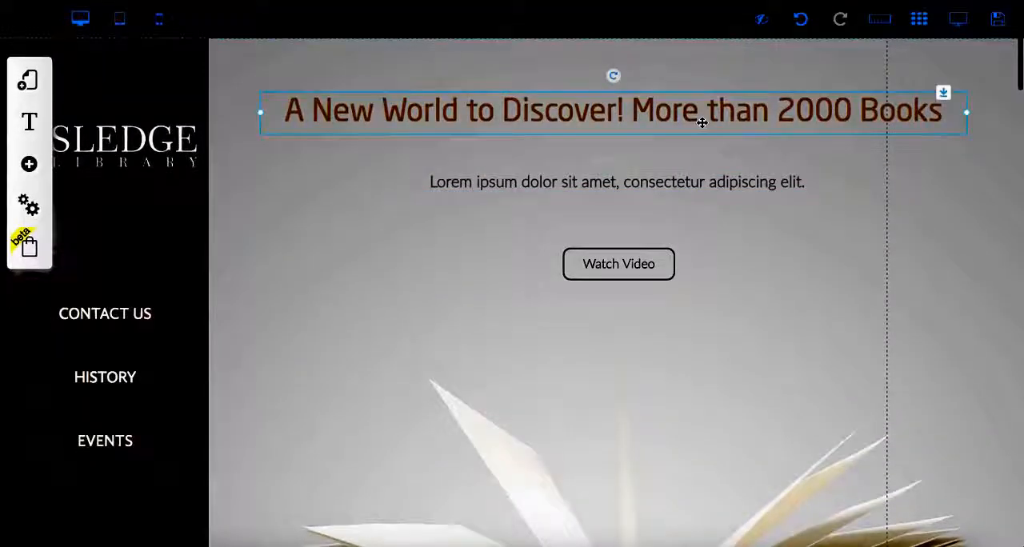
click(702, 121)
triple_click(702, 122)
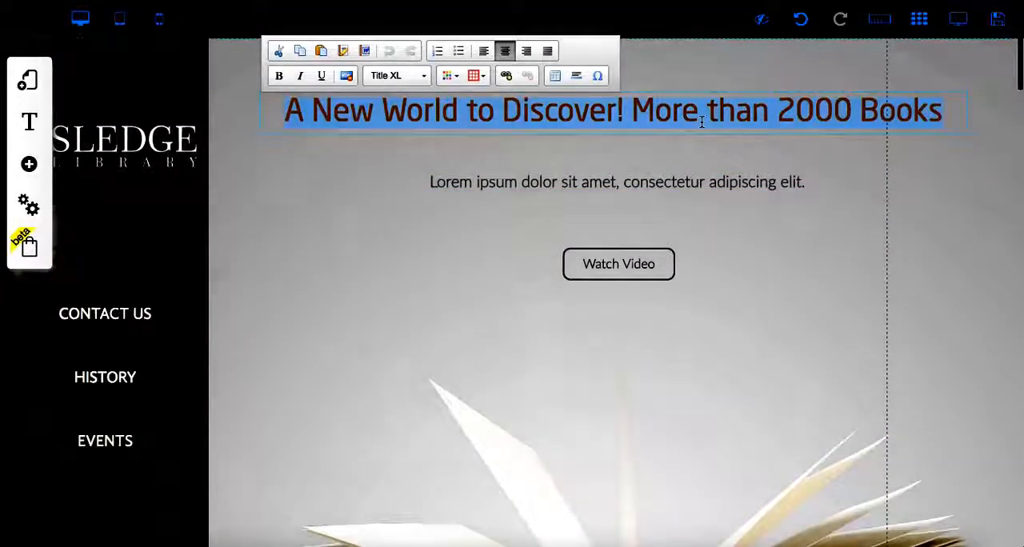
text(My)
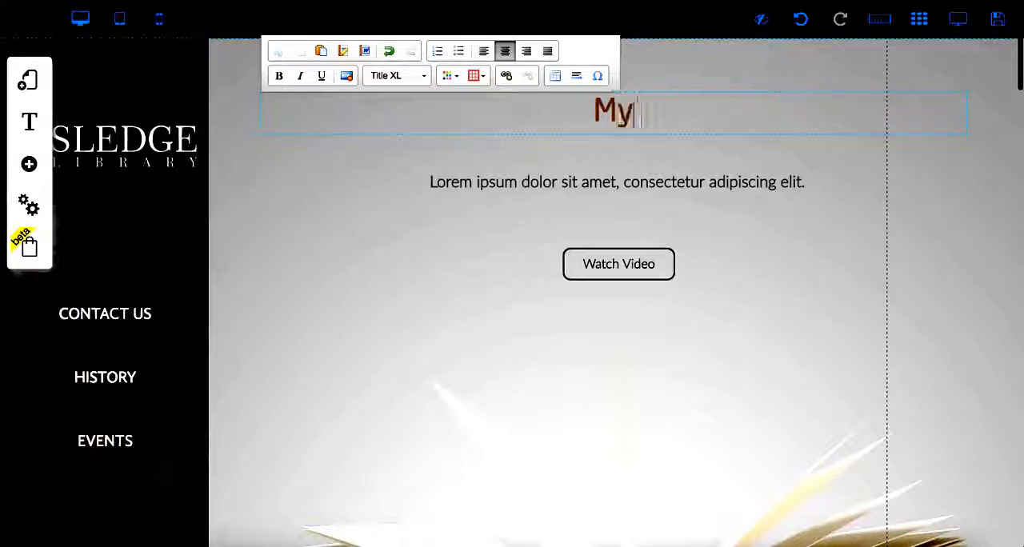
text( New)
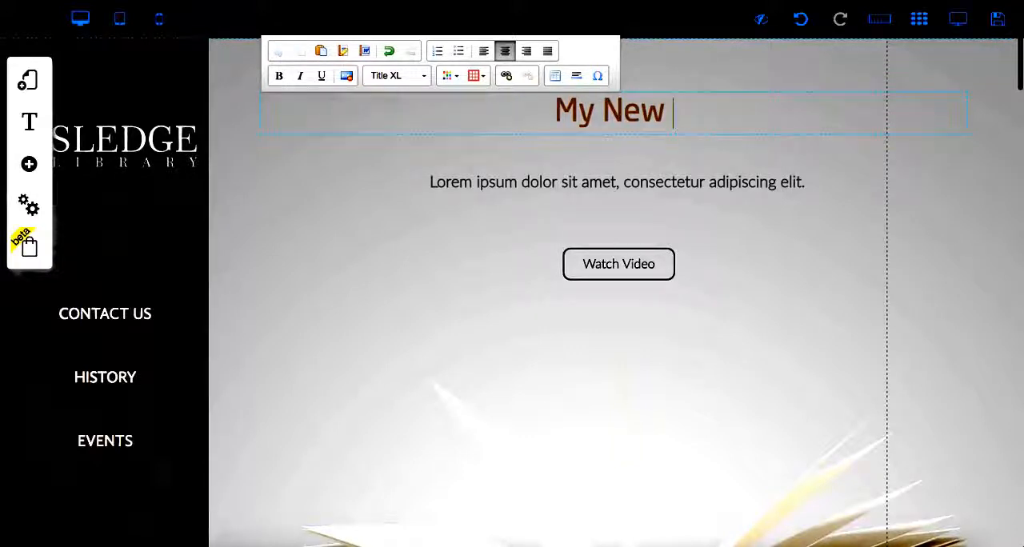
text( Website)
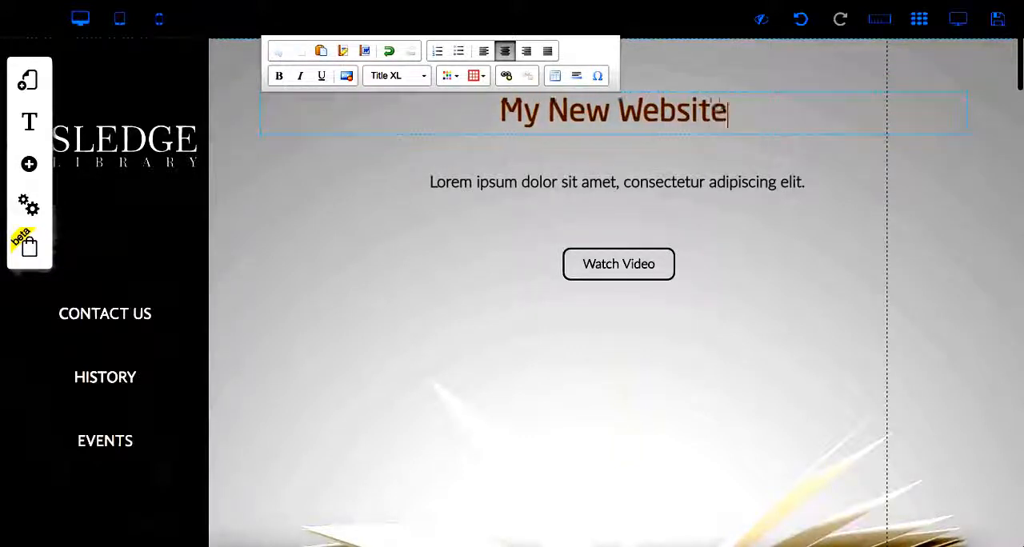
click(789, 264)
drag(720, 101, 731, 386)
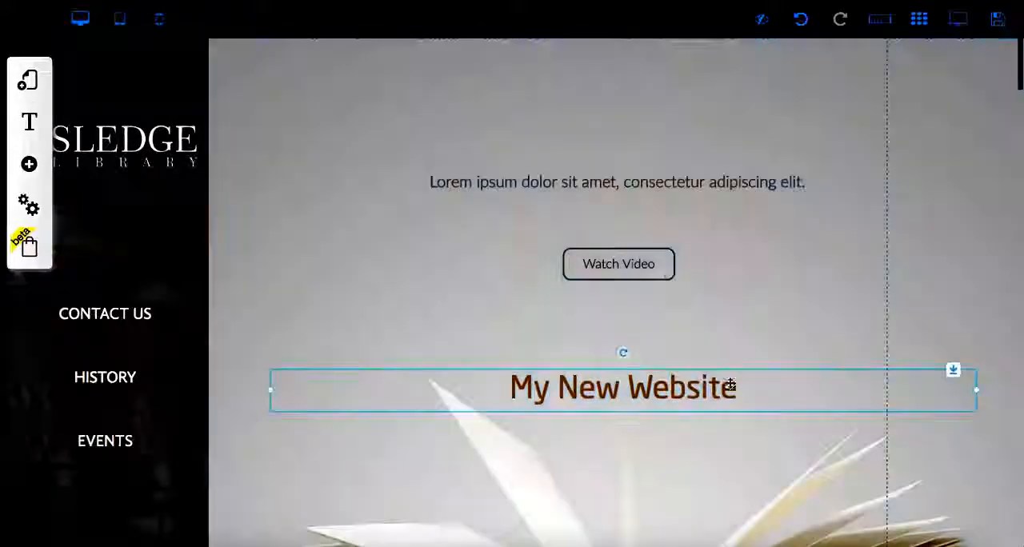
- View the Watch Video button's settings, and preview the edited page before returning to editing
click(660, 275)
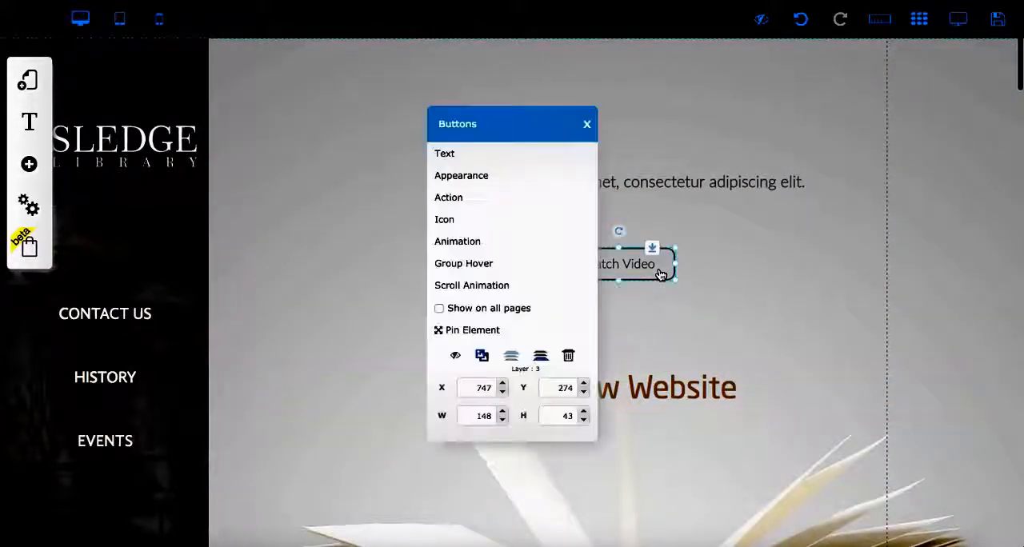
click(588, 124)
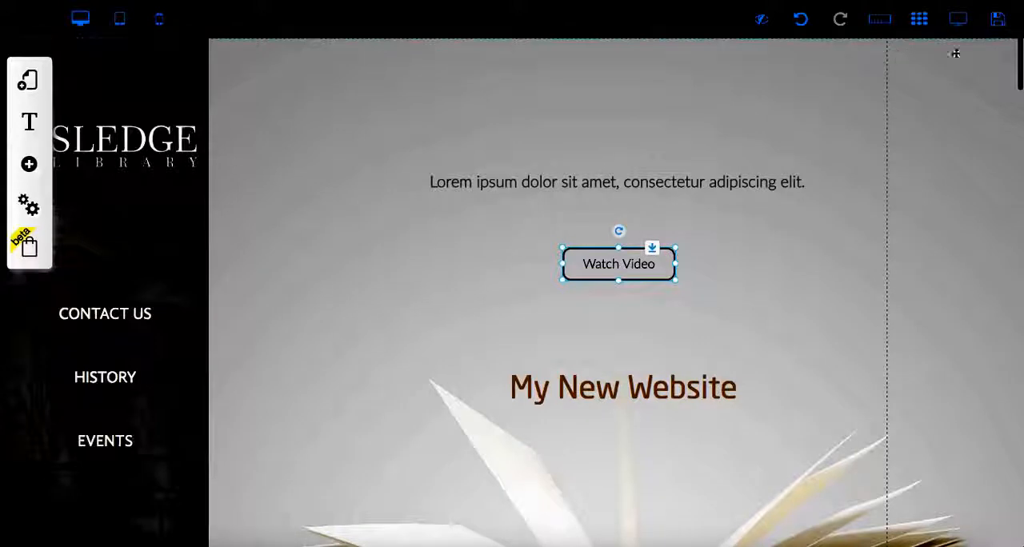
click(959, 20)
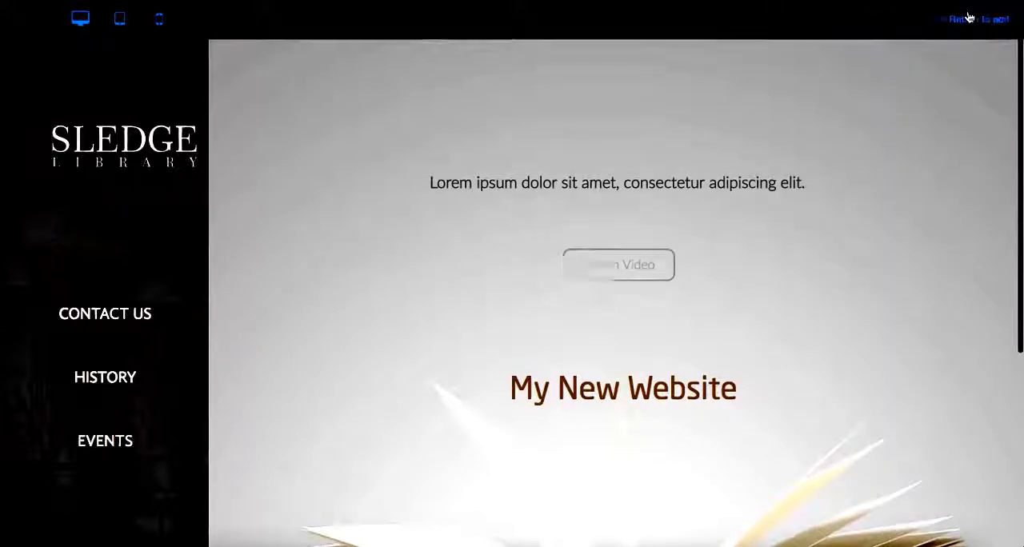
click(968, 18)
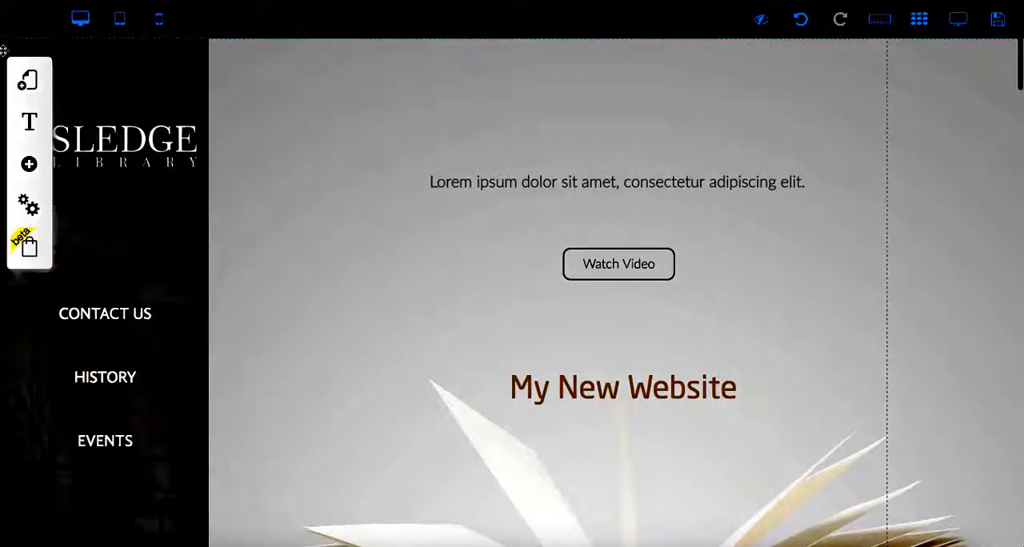
- Look through the page templates offered for the Library Sladge layout and view the Blank Page option without adding it
click(24, 81)
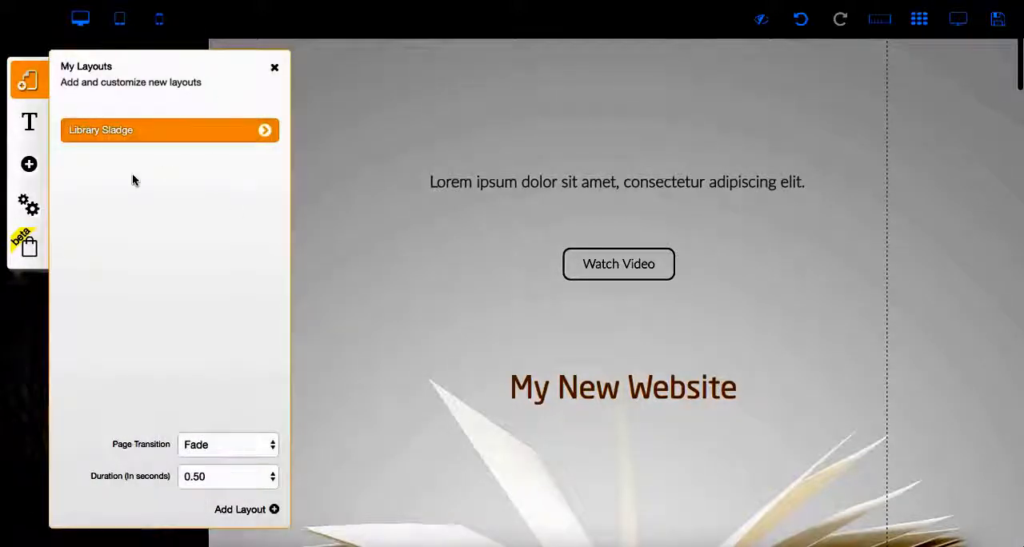
click(268, 140)
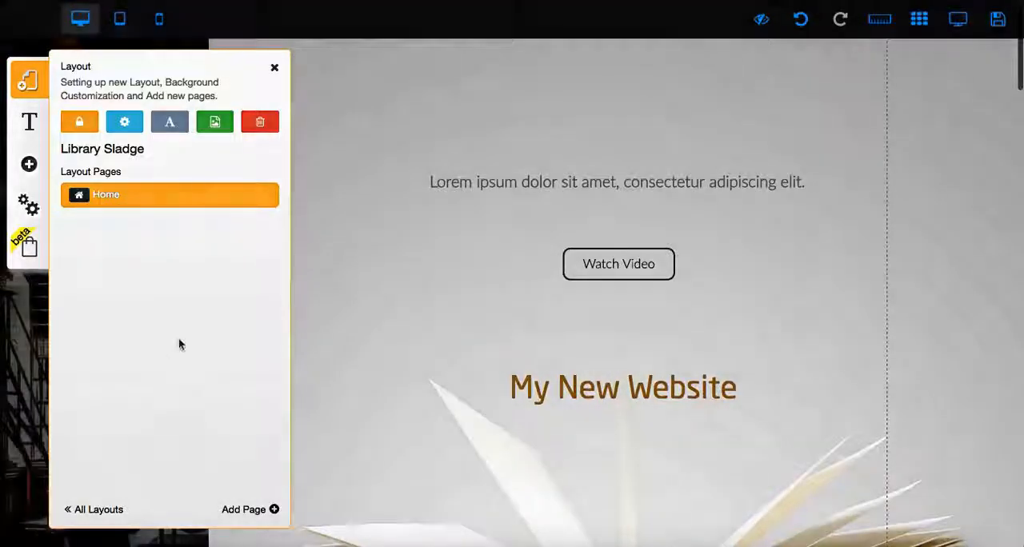
click(247, 511)
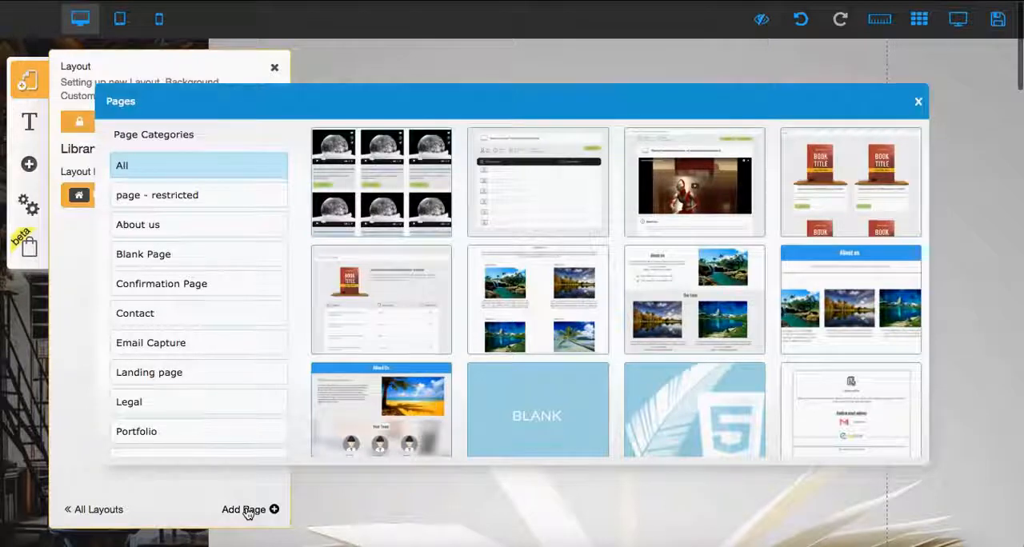
scroll(525, 354, down, 2)
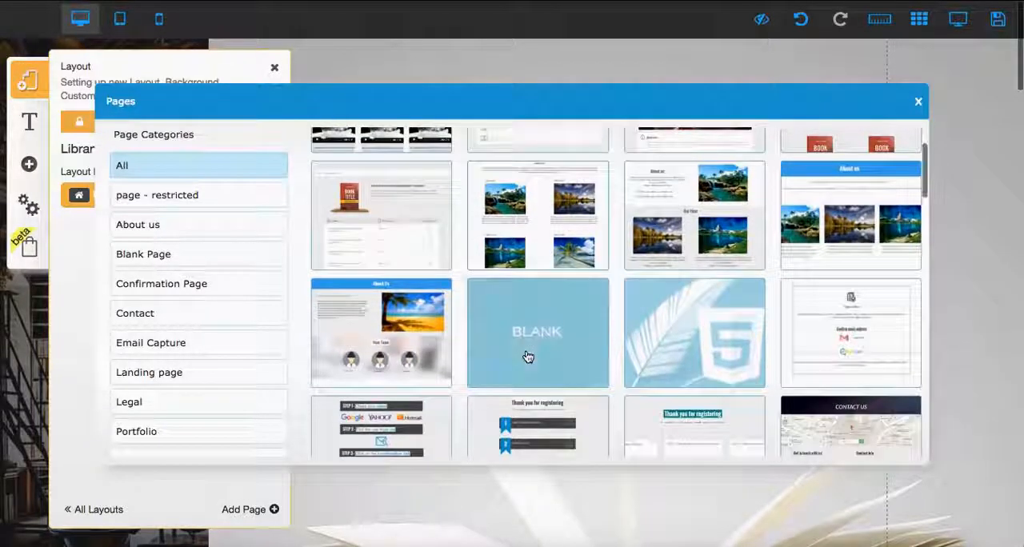
click(527, 357)
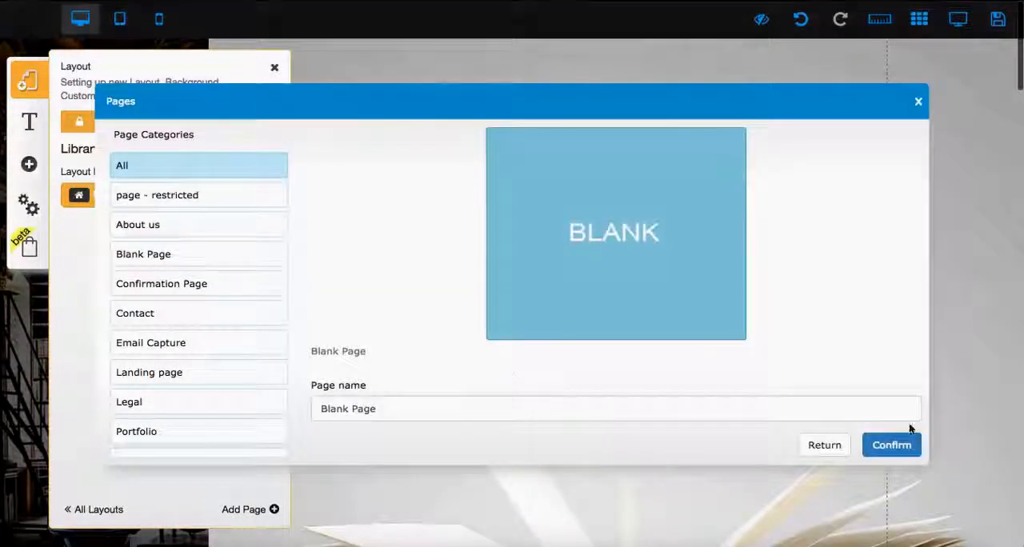
click(919, 103)
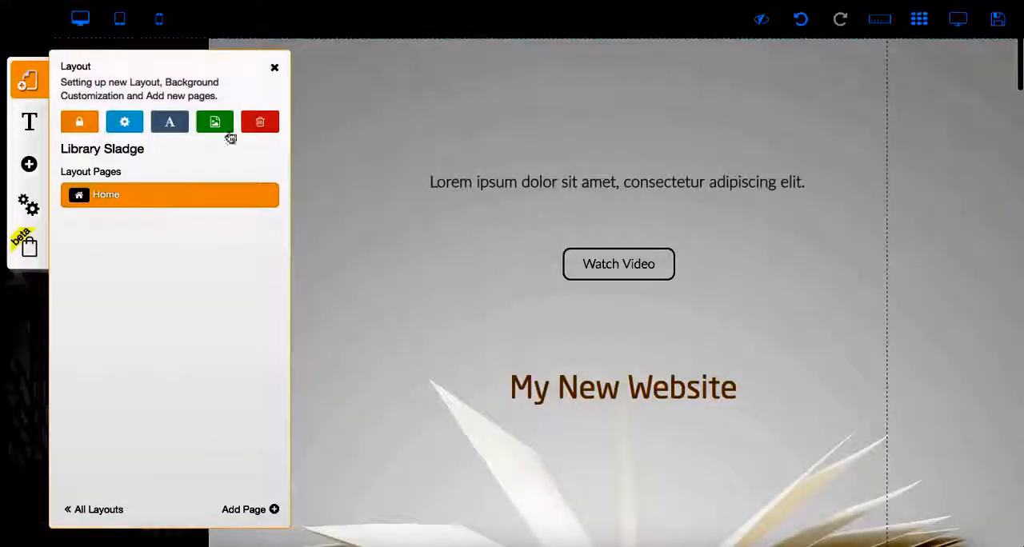
- Review the elements that can be added to the site and open the image gallery choices
click(34, 165)
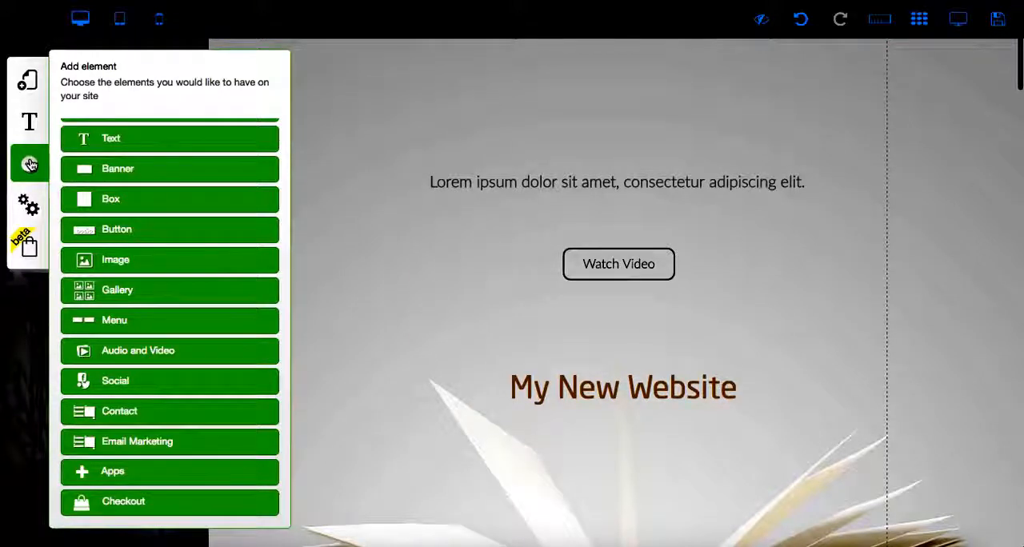
scroll(108, 148, up, 1)
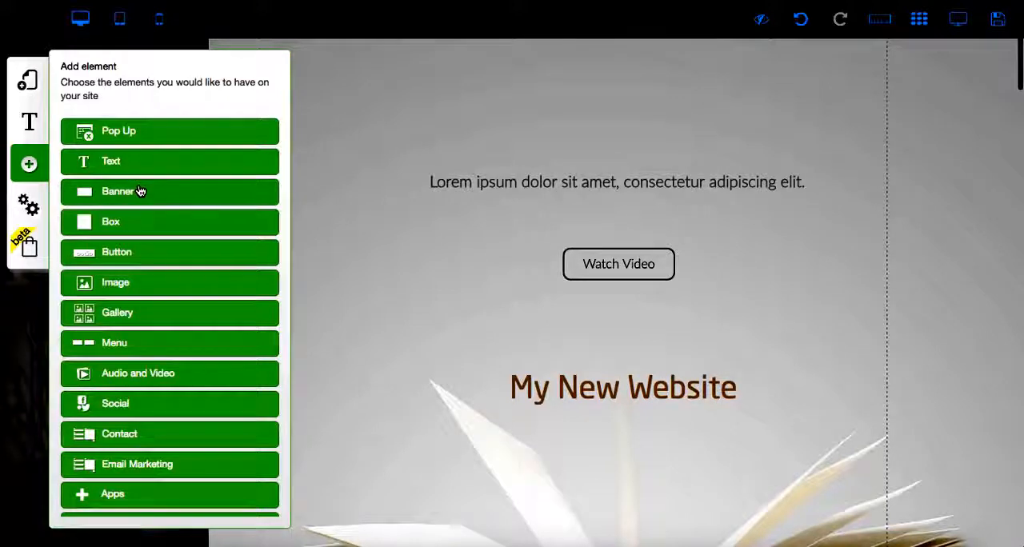
scroll(154, 257, down, 1)
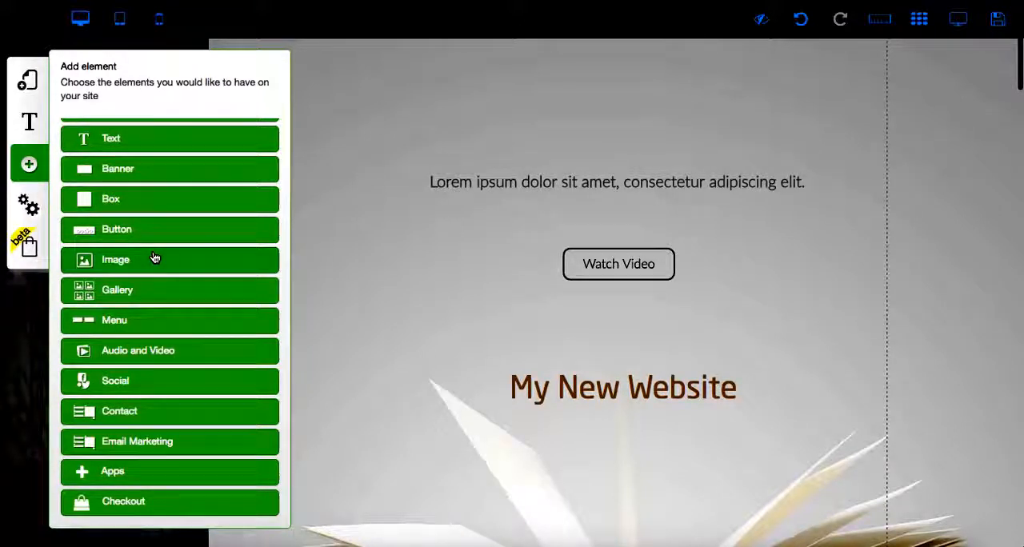
scroll(155, 257, down, 1)
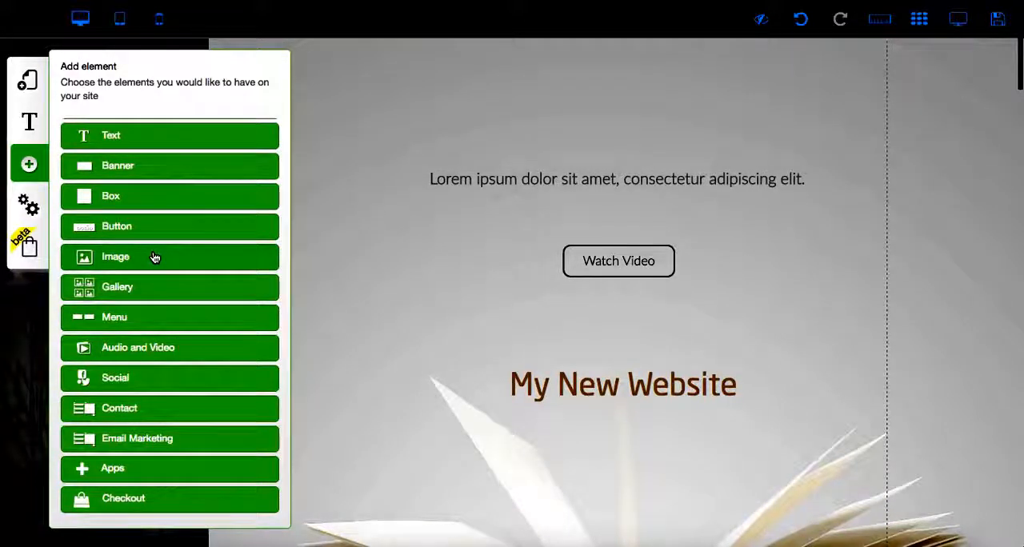
scroll(155, 257, up, 1)
scroll(155, 257, up, 1)
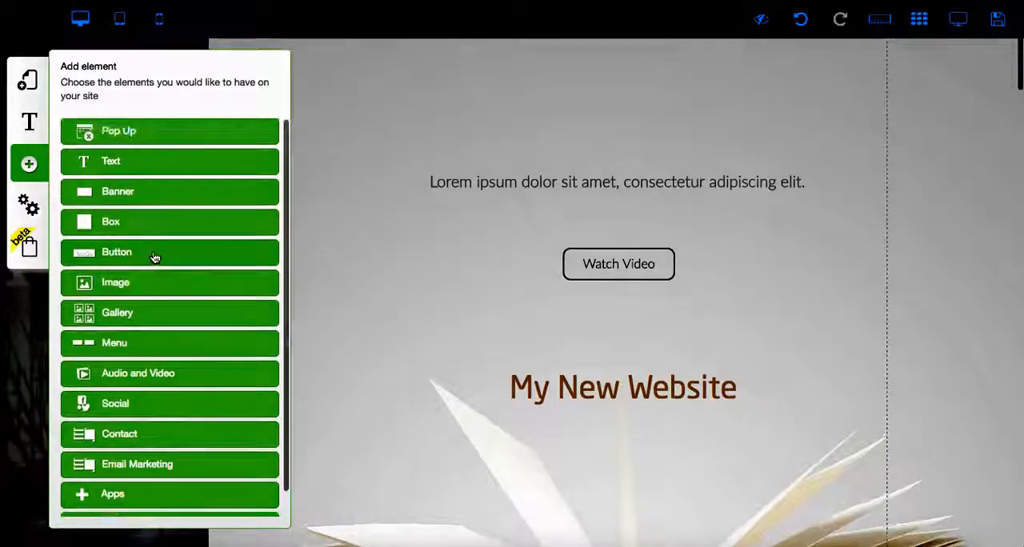
click(137, 317)
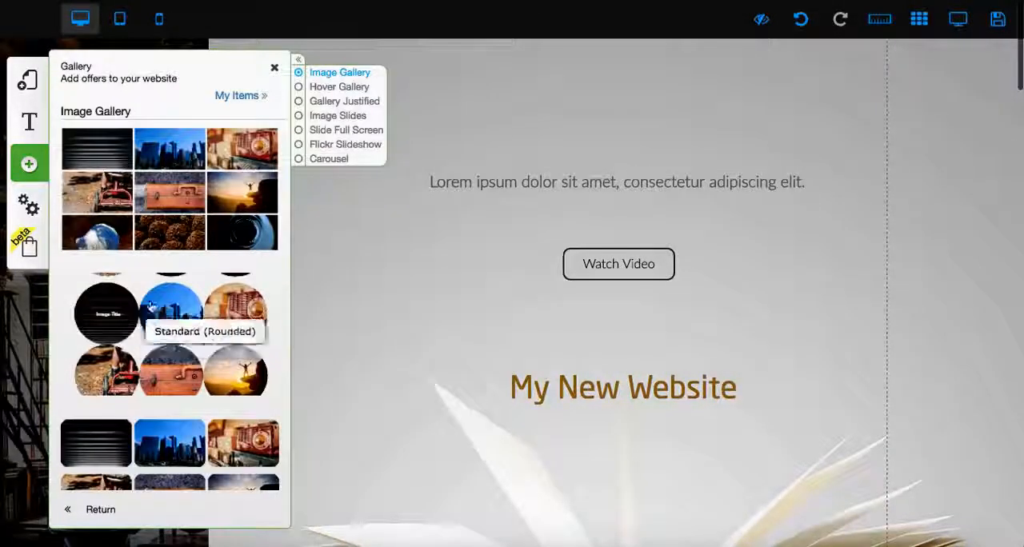
- Add a Carousel Horizontal gallery above the My New Website heading, and adjust its size and position to clear the sidebar
scroll(152, 307, down, 3)
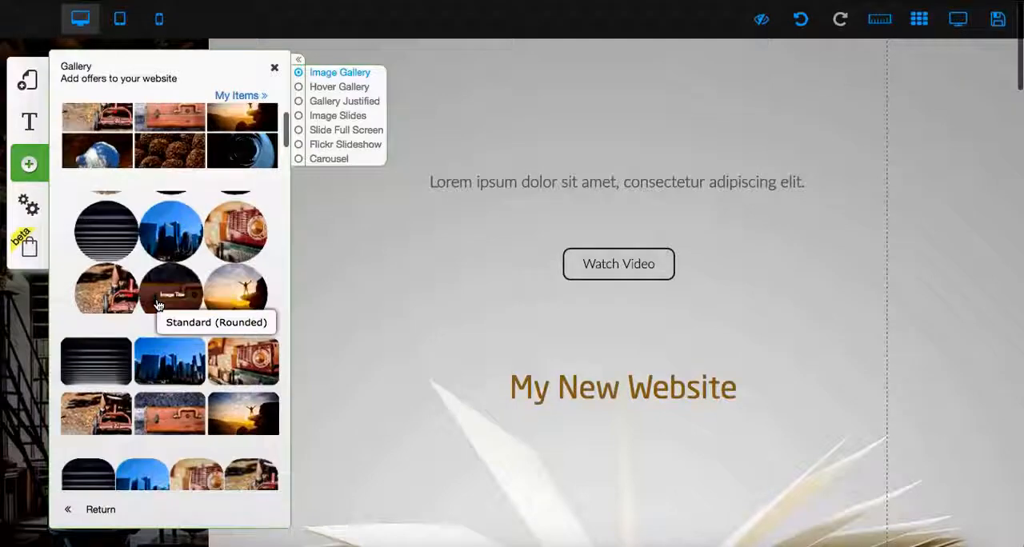
click(299, 159)
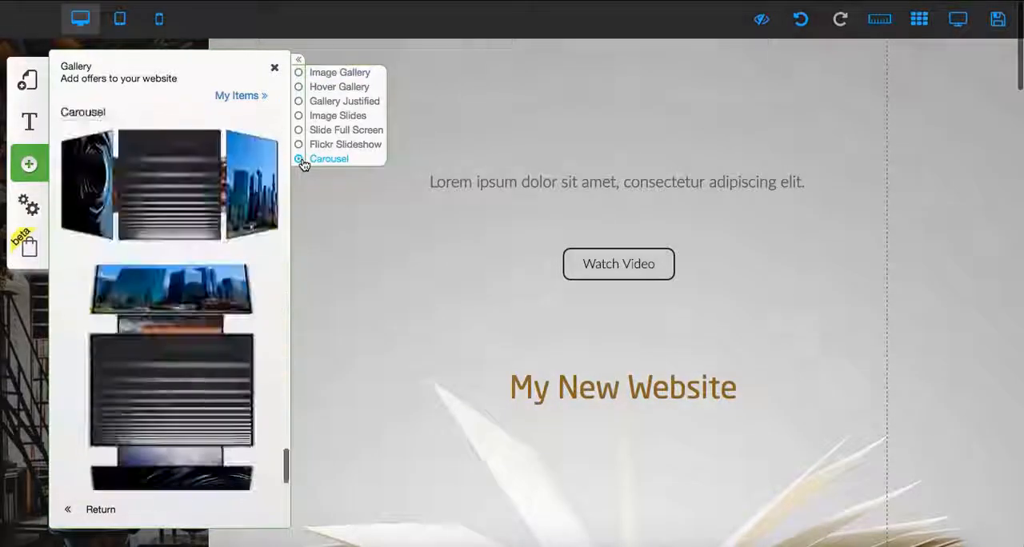
click(186, 184)
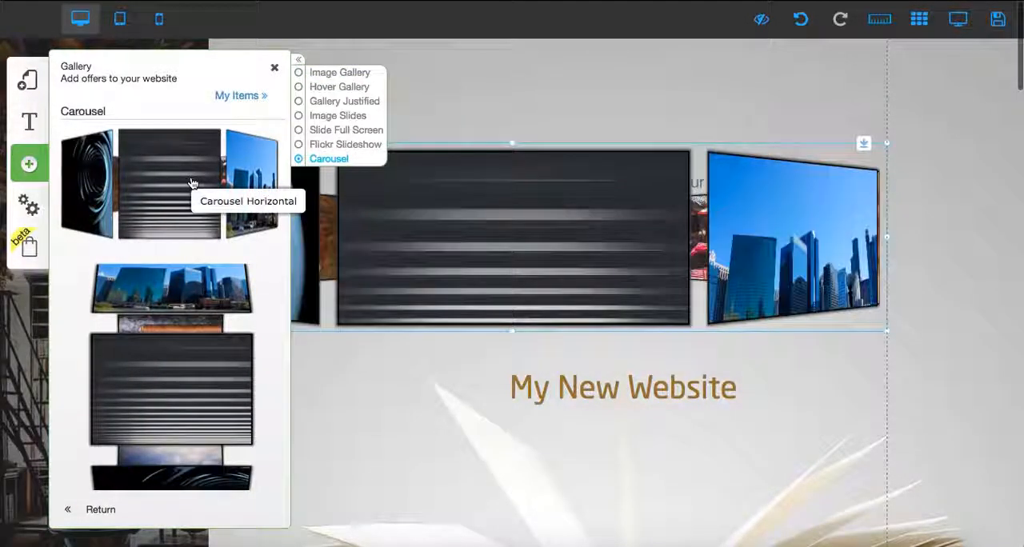
click(275, 68)
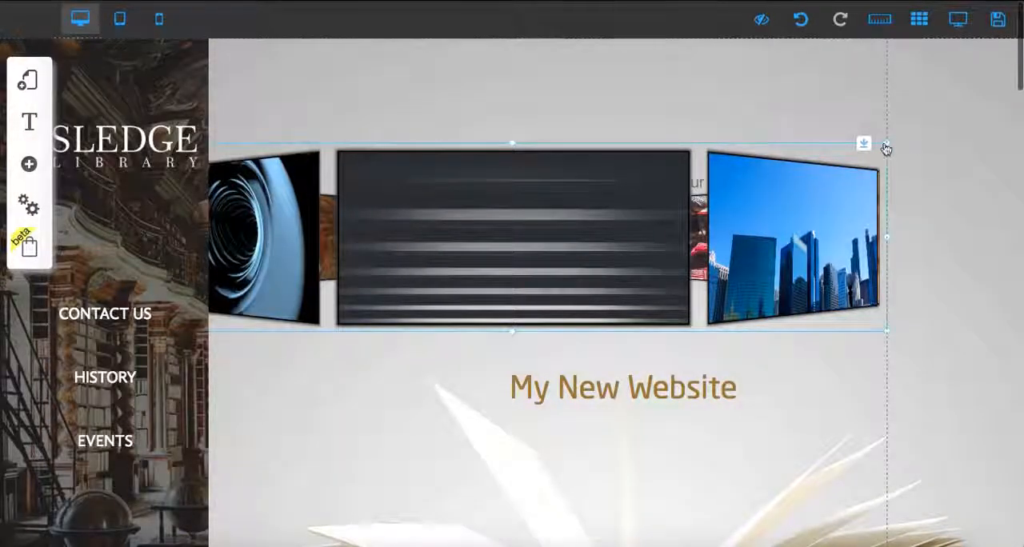
drag(889, 152, 795, 144)
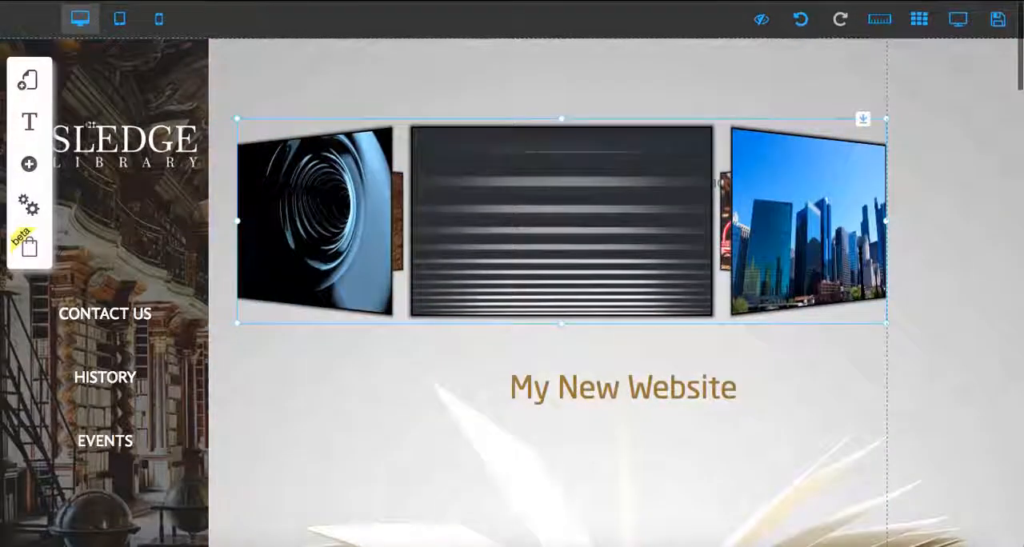
- Add the Instagram post element from the social elements to the page and look at the Instagram Feed option
click(29, 161)
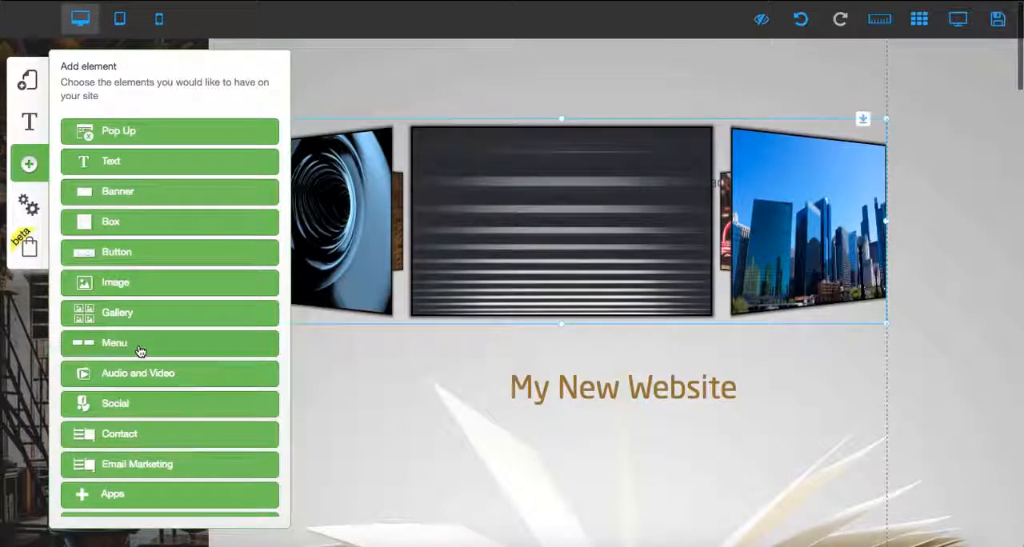
click(151, 406)
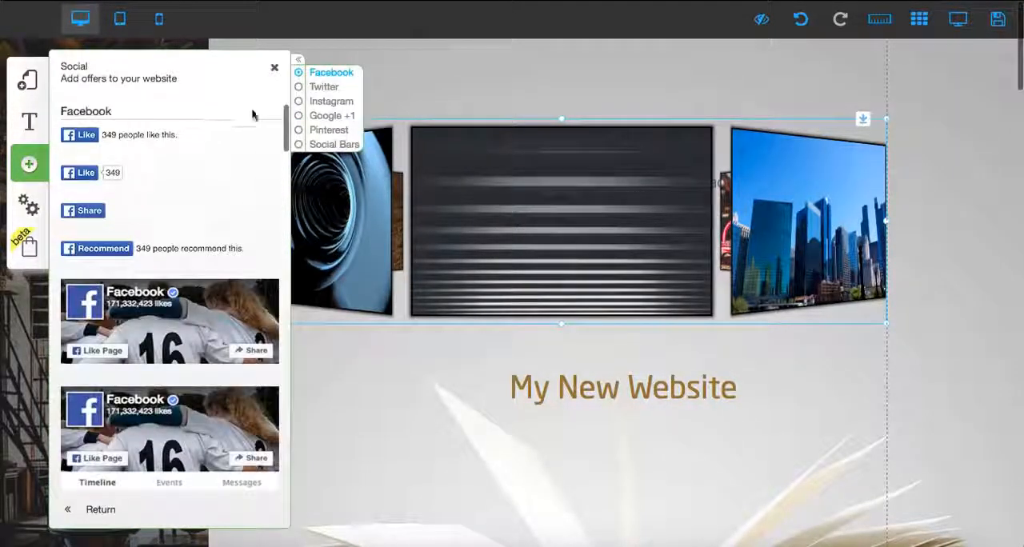
click(331, 102)
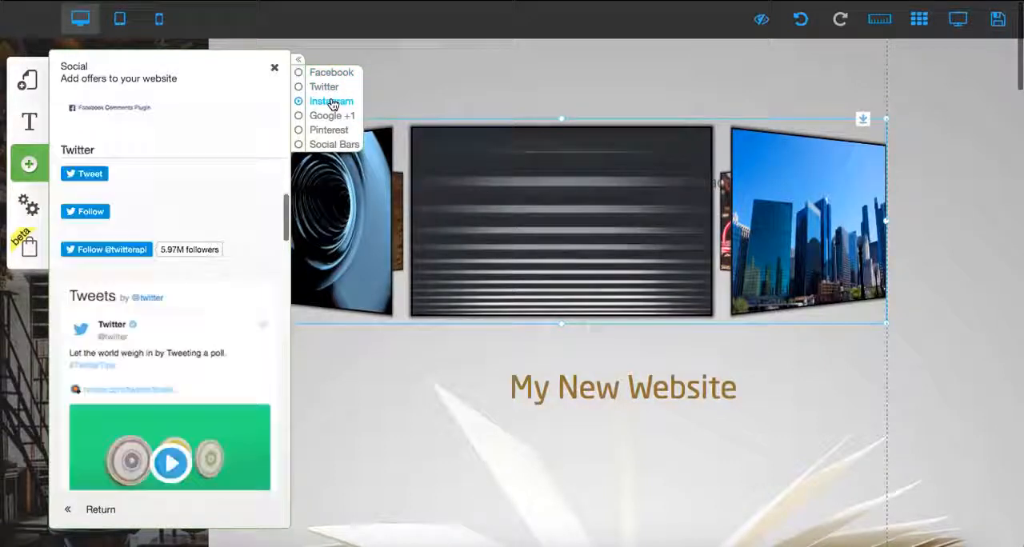
click(240, 300)
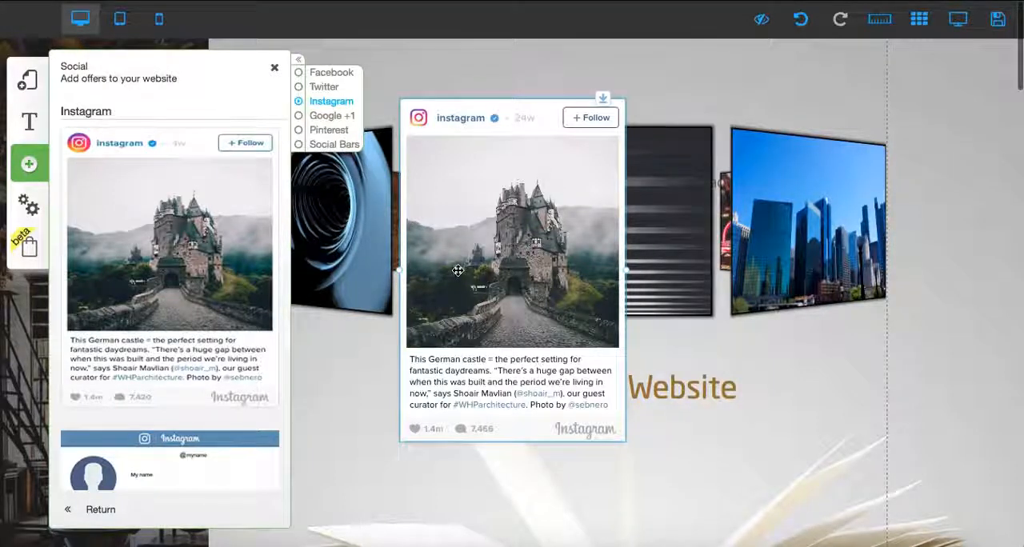
scroll(148, 404, down, 3)
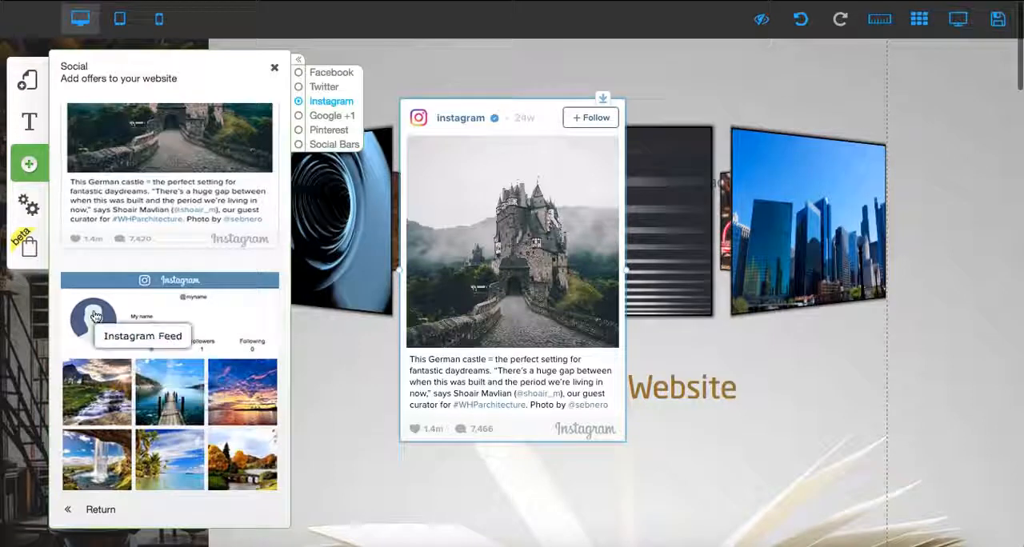
- Add an HTML element from the apps and place it beside the Instagram post, over the carousel
click(32, 171)
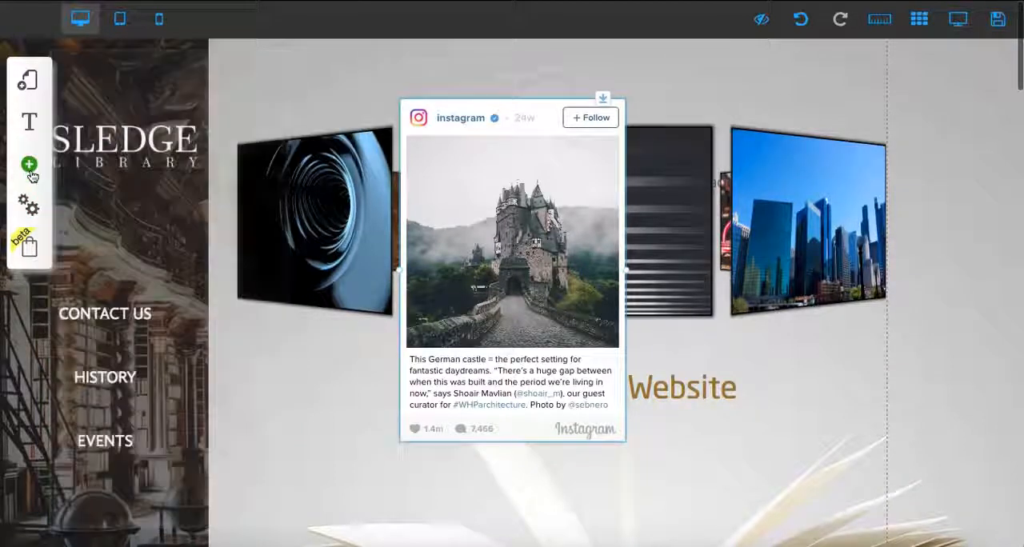
click(32, 171)
scroll(197, 323, down, 2)
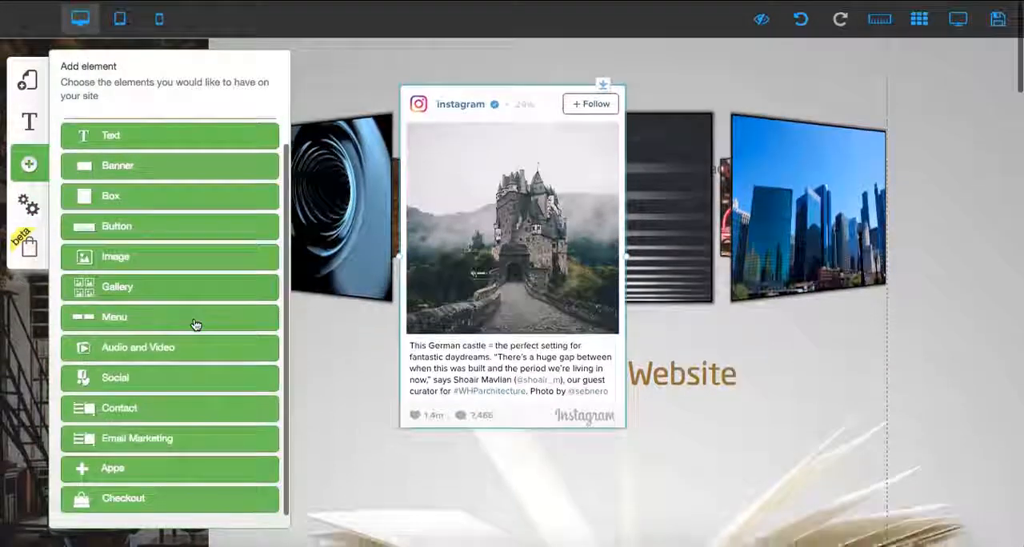
click(108, 468)
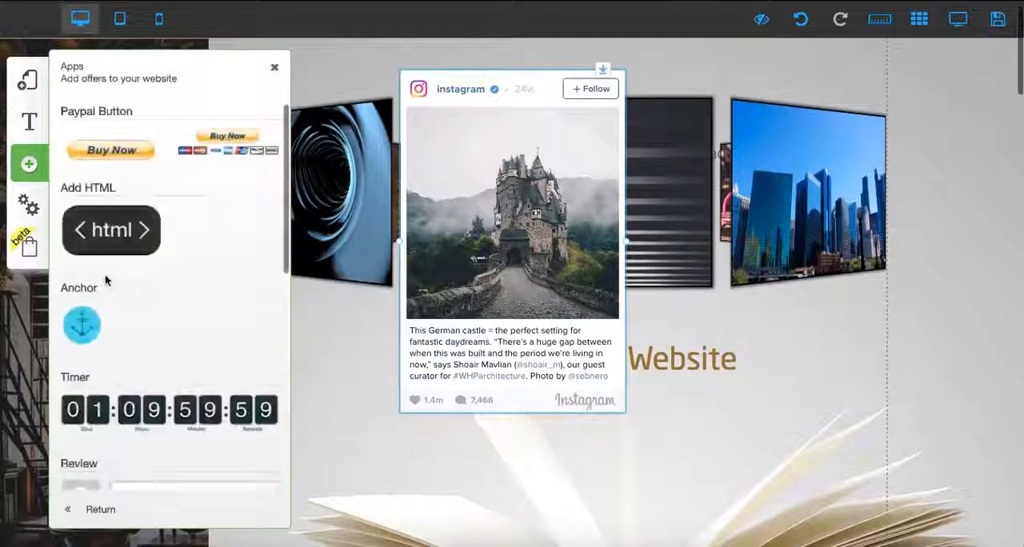
drag(557, 198, 735, 242)
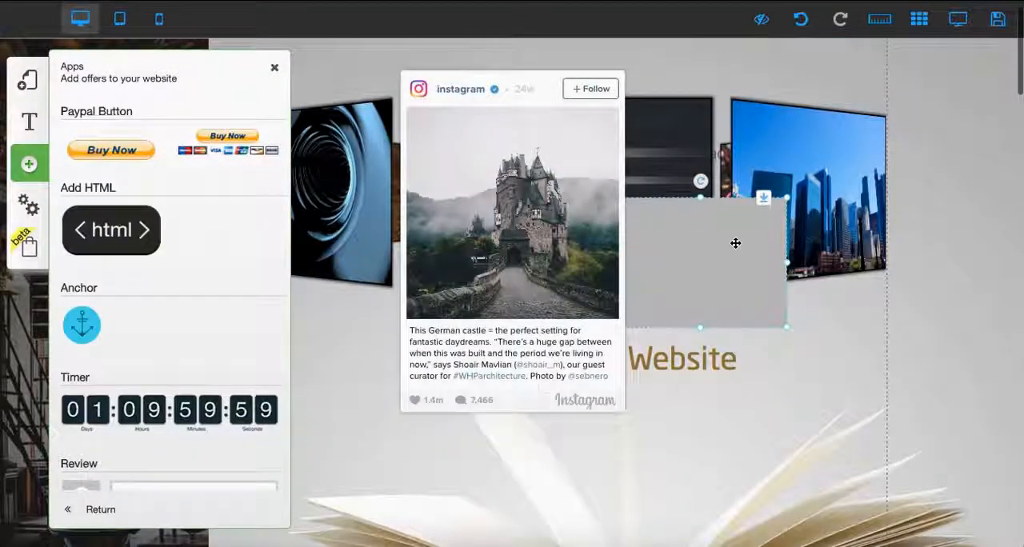
- Look at the HTML element's insert options, switching the type to Link, and cancel without inserting anything
click(735, 242)
click(443, 186)
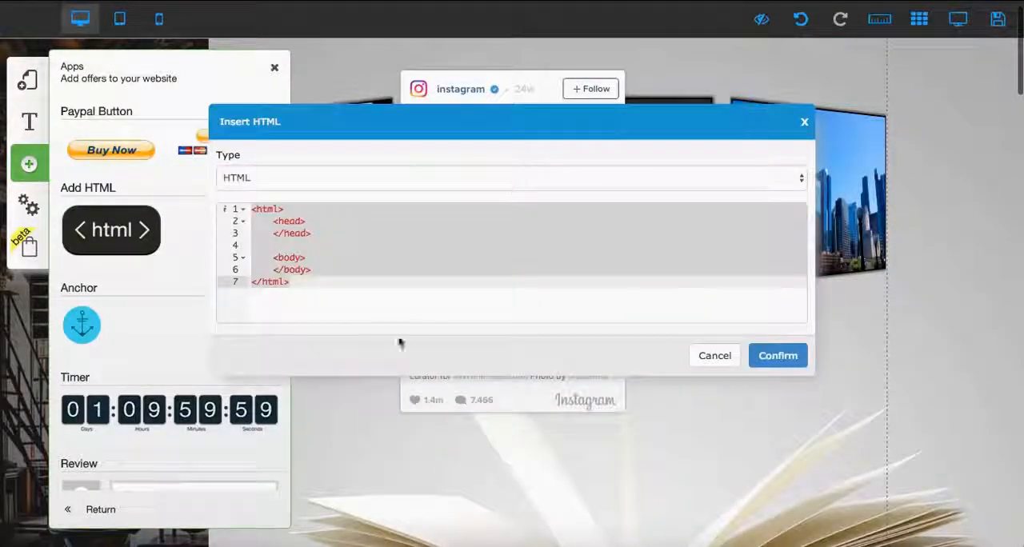
click(500, 180)
click(501, 192)
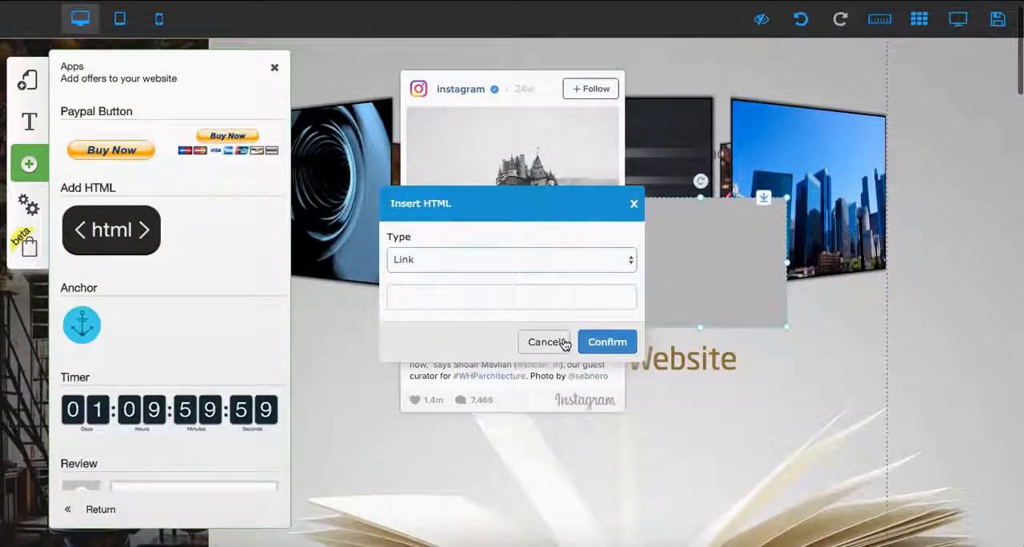
click(535, 342)
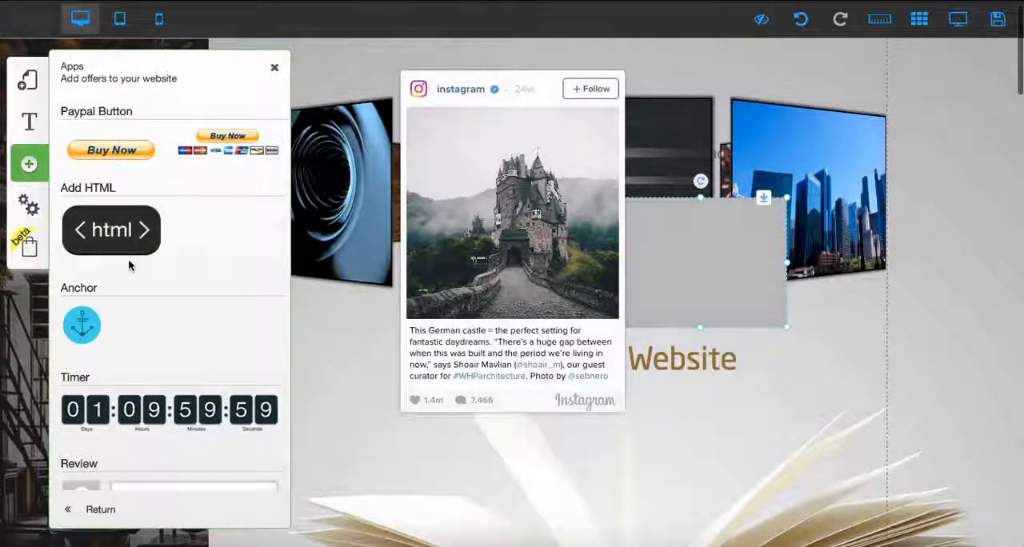
- Review the checkout options for managing offers, payments, sales and automated emails
click(32, 244)
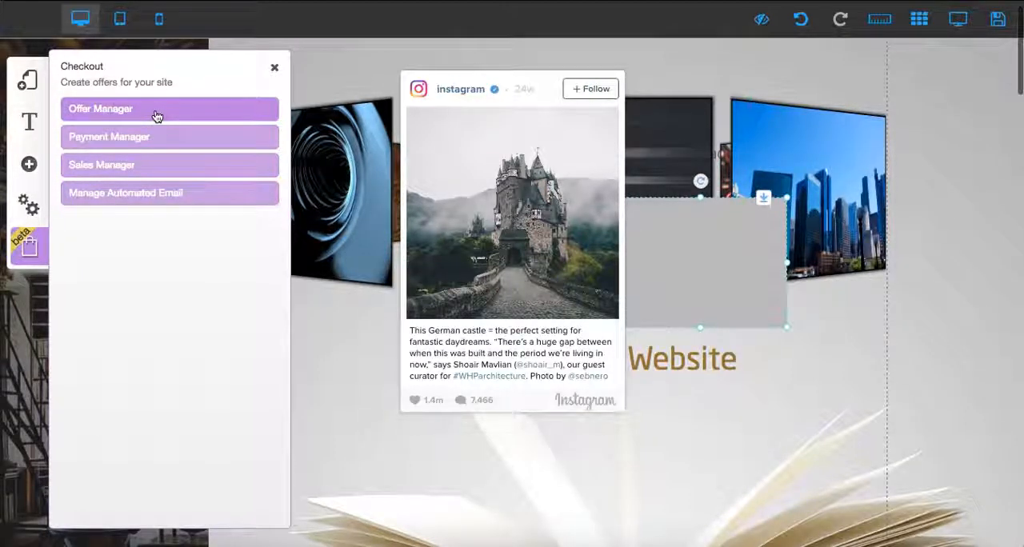
click(360, 70)
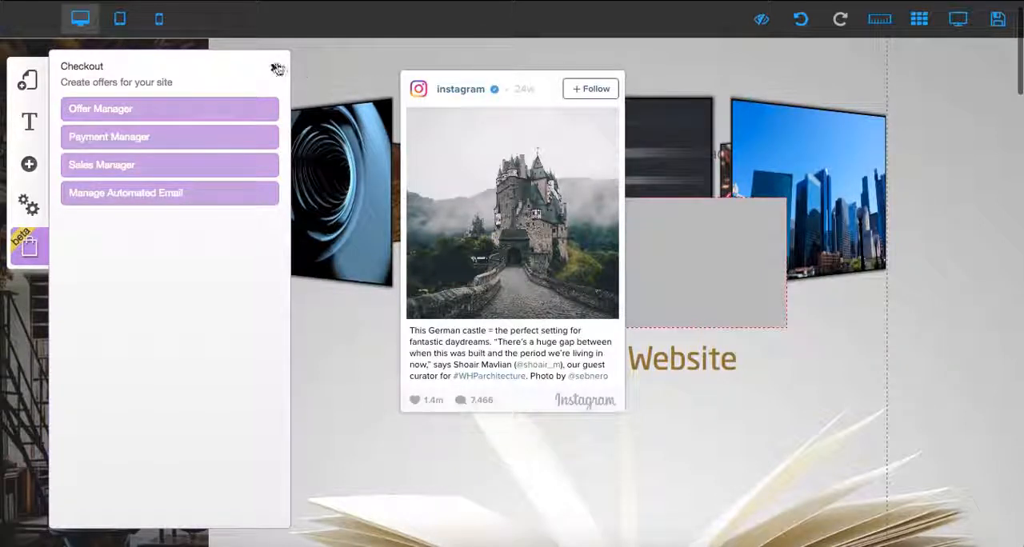
click(277, 69)
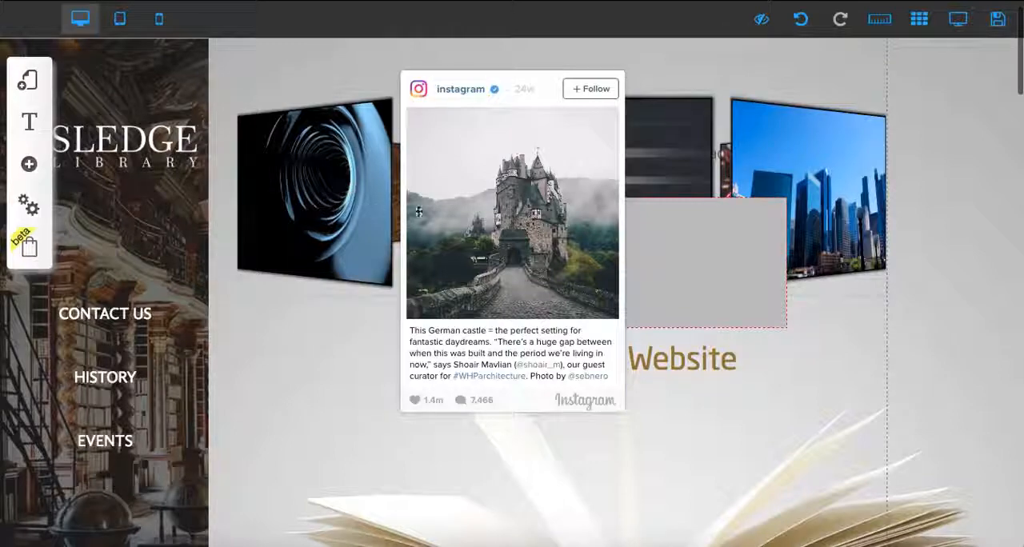
- Switch to the tablet layout, automatically rearrange the page elements to fit it, and check the result
click(120, 19)
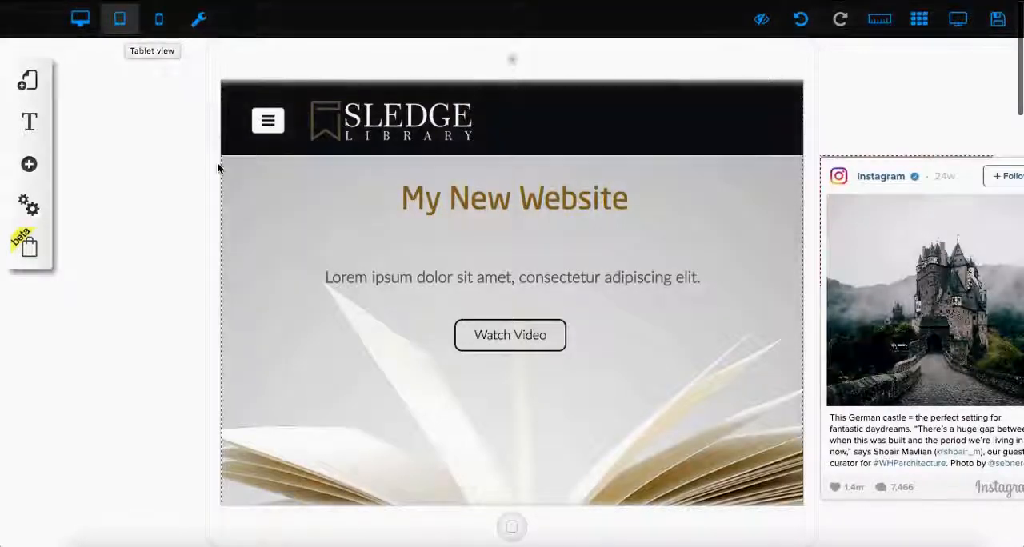
scroll(217, 156, down, 1)
scroll(316, 318, down, 3)
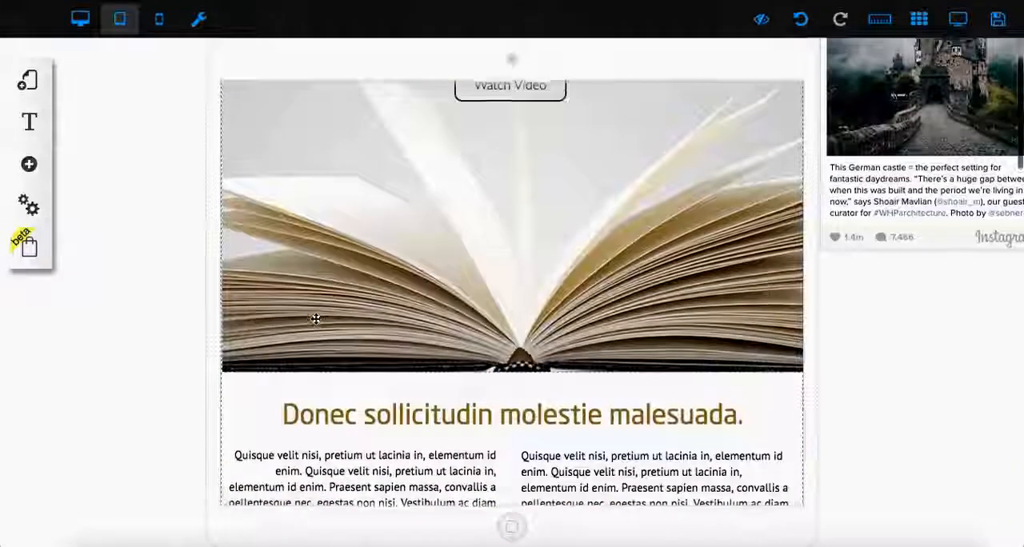
scroll(316, 319, up, 4)
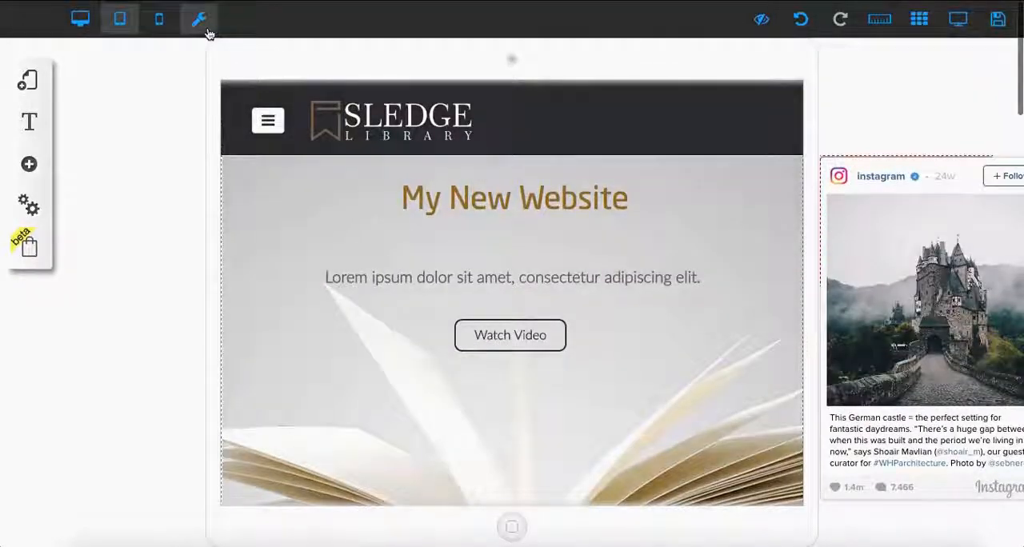
click(206, 31)
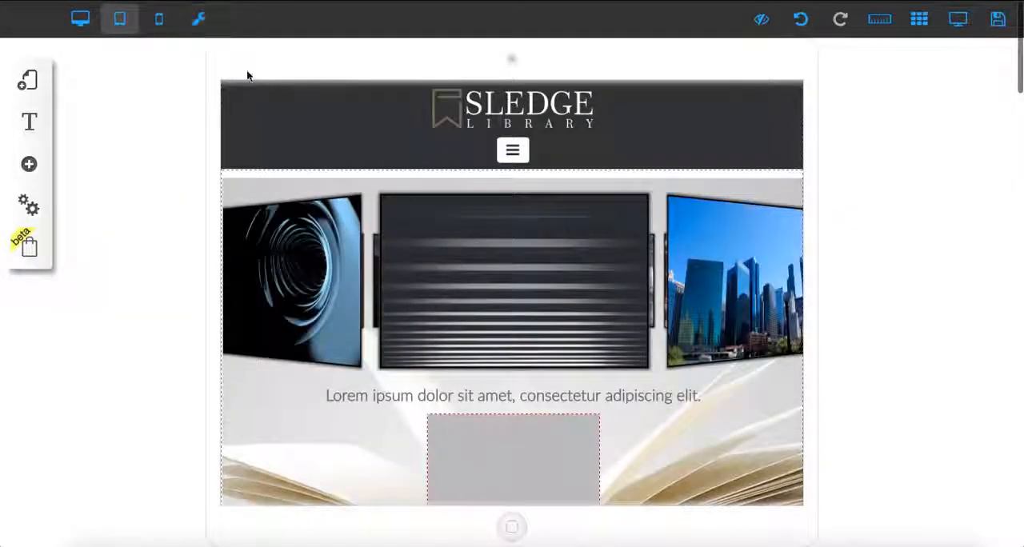
scroll(485, 260, down, 1)
scroll(485, 260, down, 5)
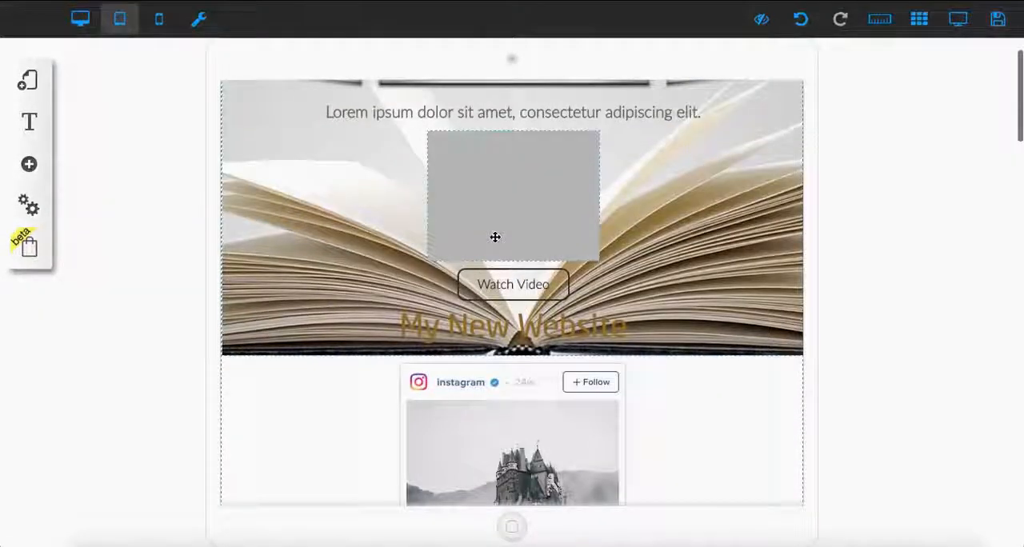
- View the HTML element's options in the tablet layout and shift the element slightly to the right above the Watch Video button
click(493, 237)
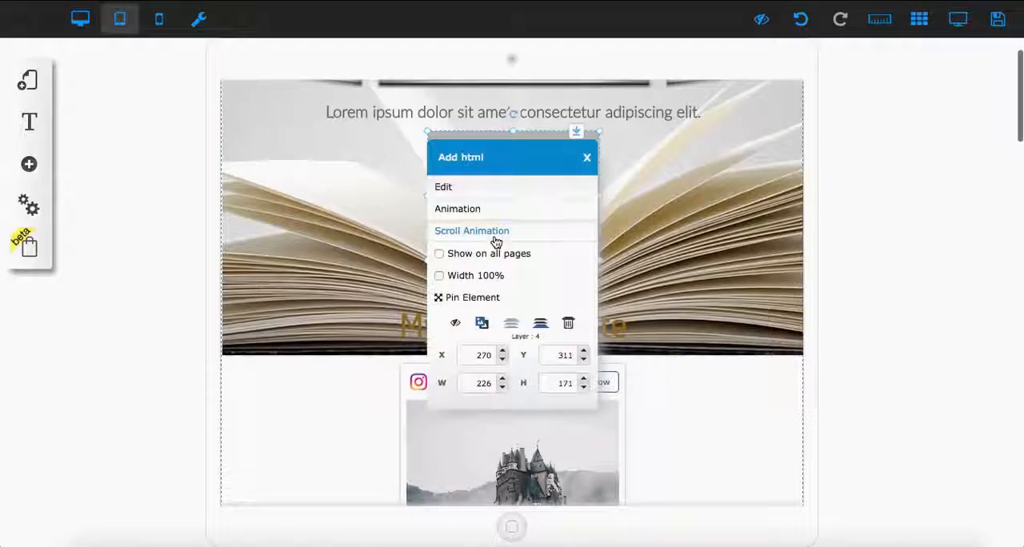
click(725, 237)
drag(577, 176, 595, 179)
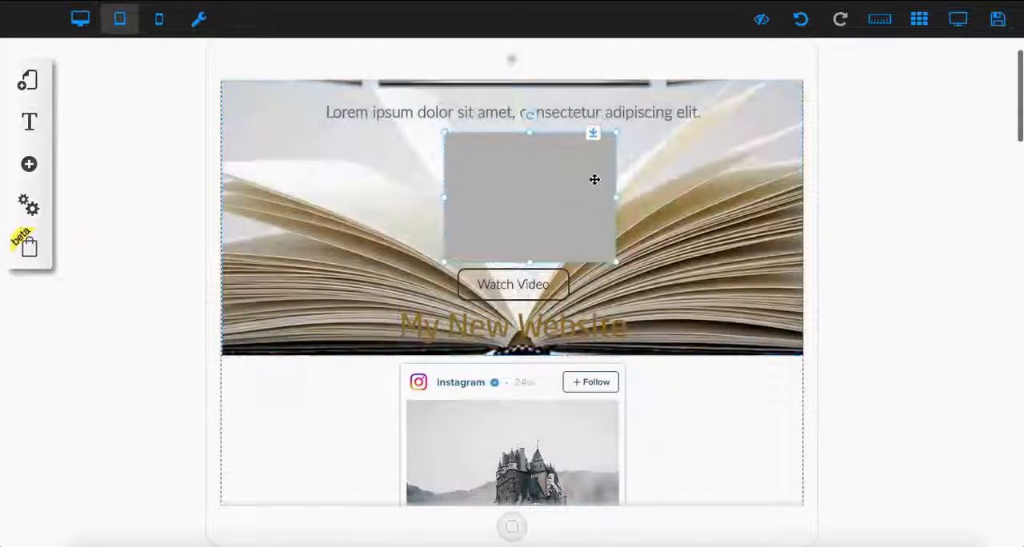
- Switch to the mobile layout, look over the page, and move the Instagram post with the content beneath it further down
scroll(594, 180, up, 1)
click(176, 26)
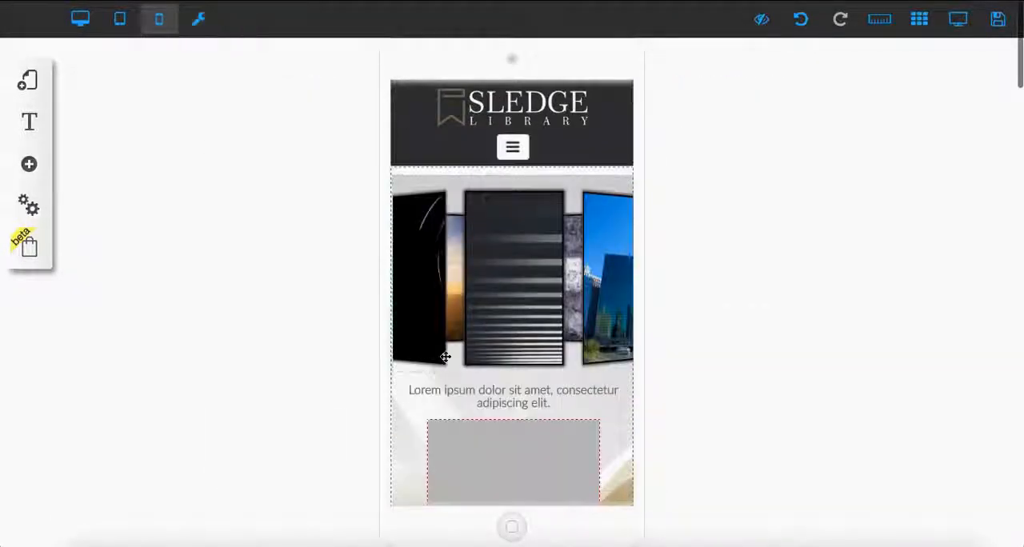
scroll(445, 357, down, 10)
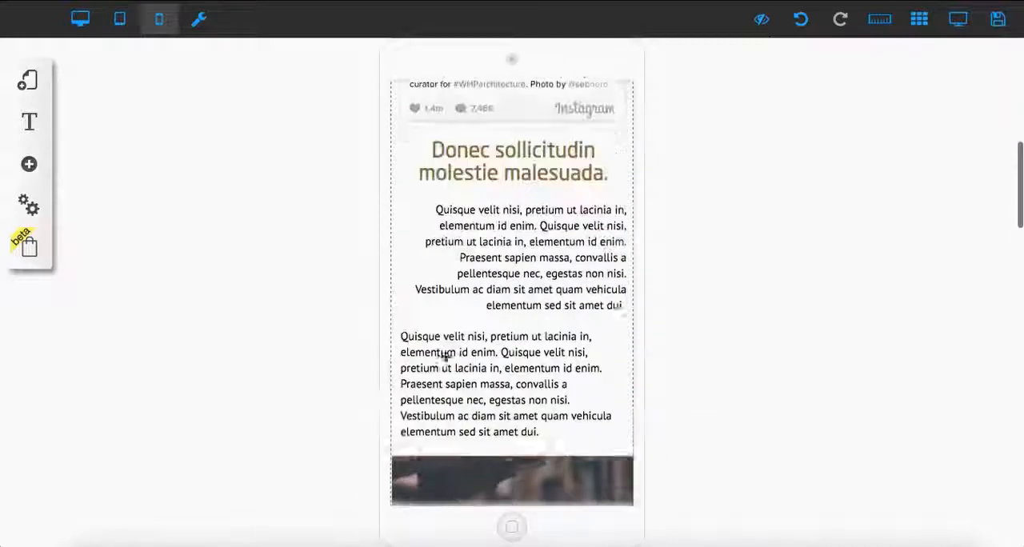
scroll(445, 357, up, 5)
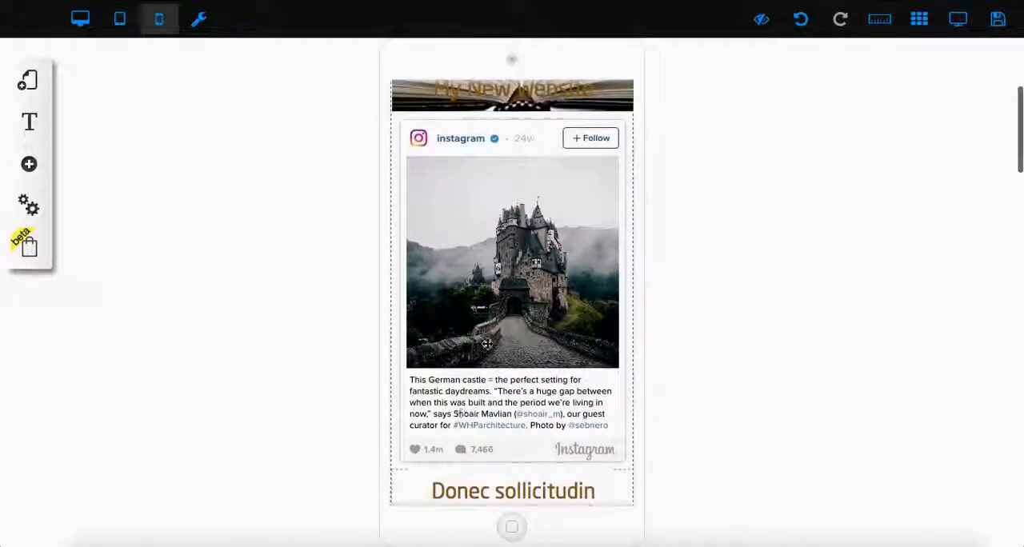
click(604, 138)
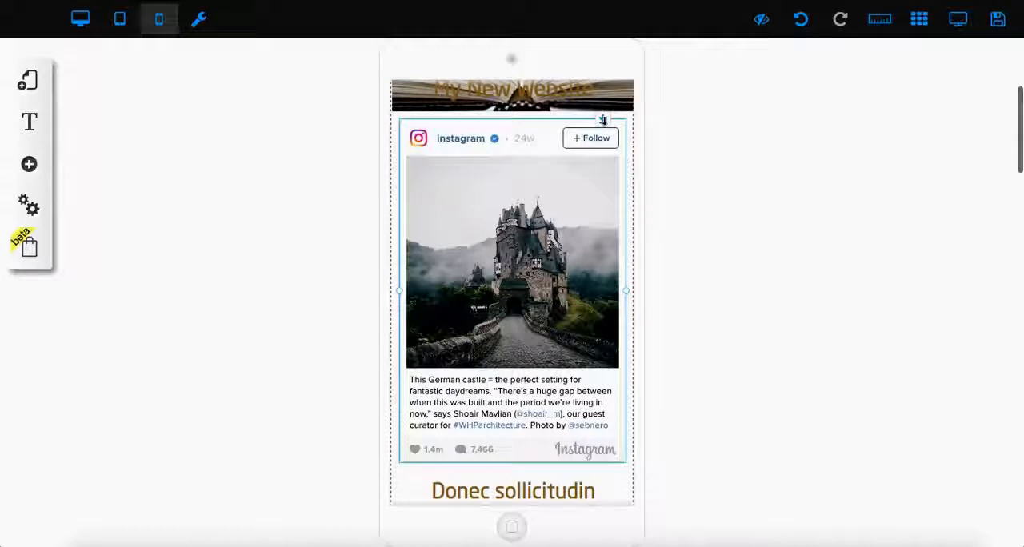
drag(604, 120, 604, 255)
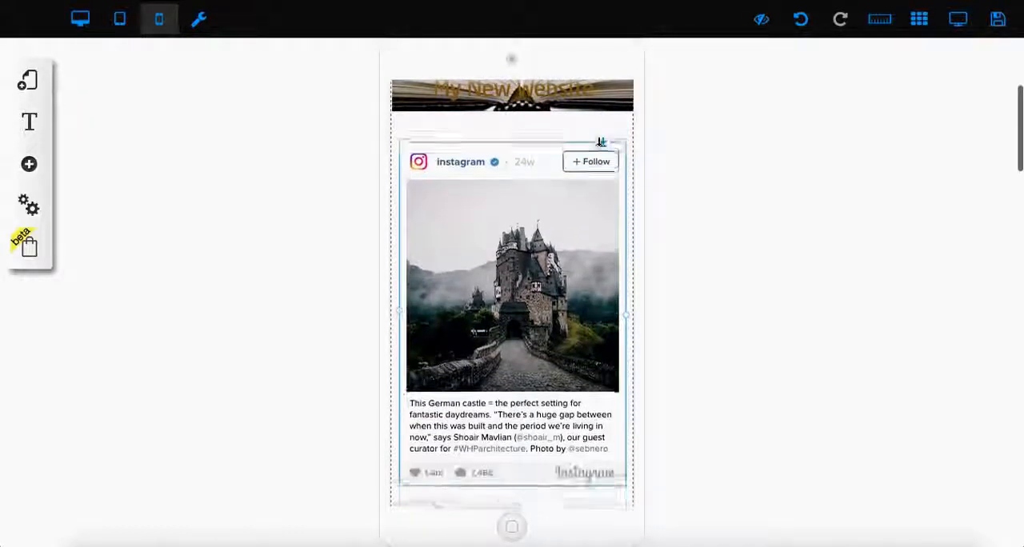